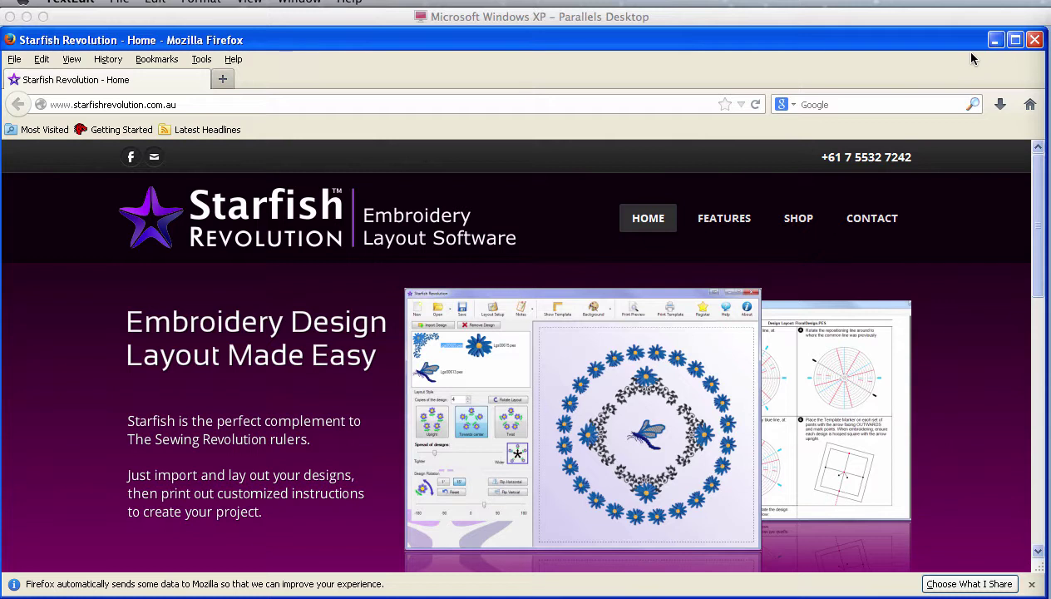
Switch from the browser to Starfish Revolution and view the layout settings of the butterfly design Lgs00202.pes.
left_click(971, 55)
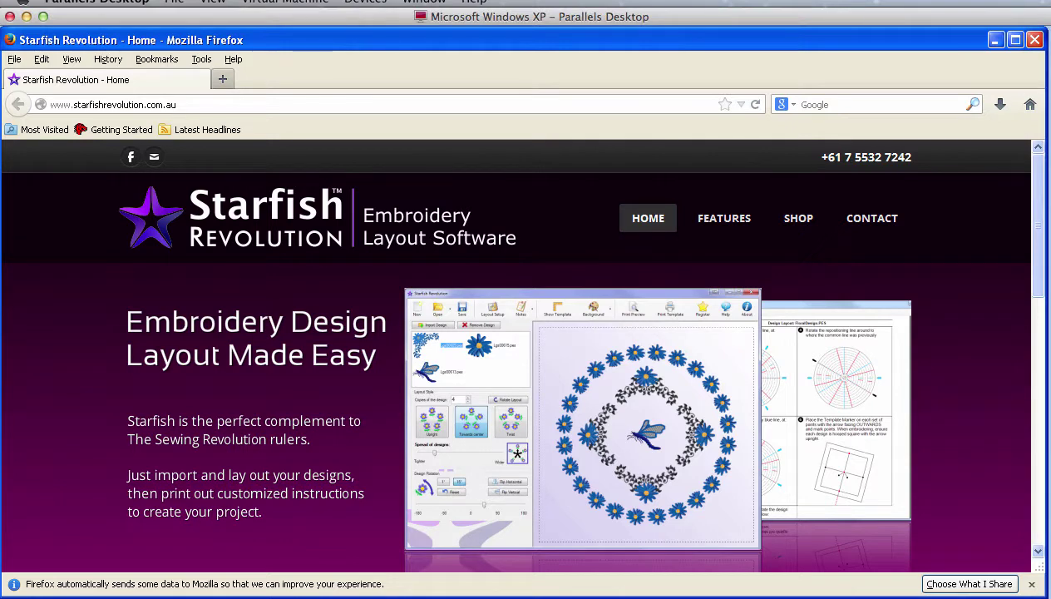
left_click(994, 41)
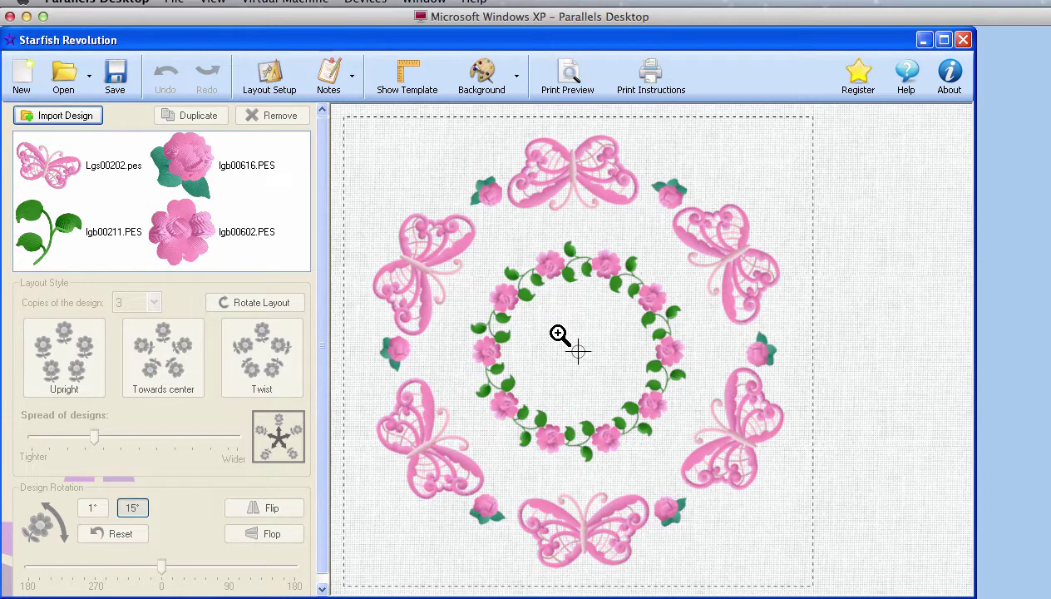
left_click(559, 334)
left_click(560, 334)
left_click(71, 171)
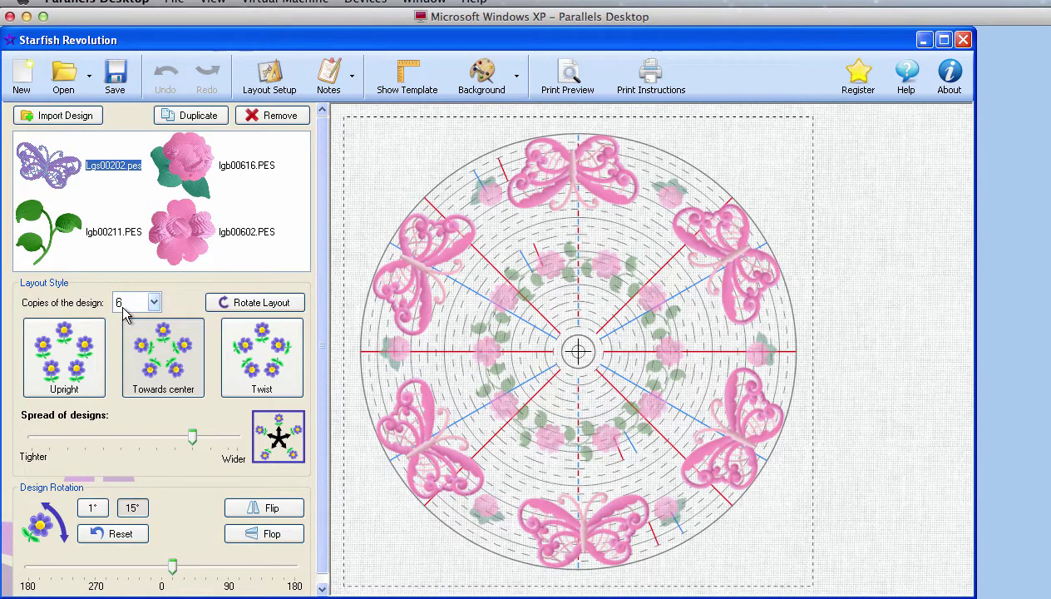
Widen the spread of the leaf design lgb00211.PES slightly and try out rotating its layout.
left_click(77, 221)
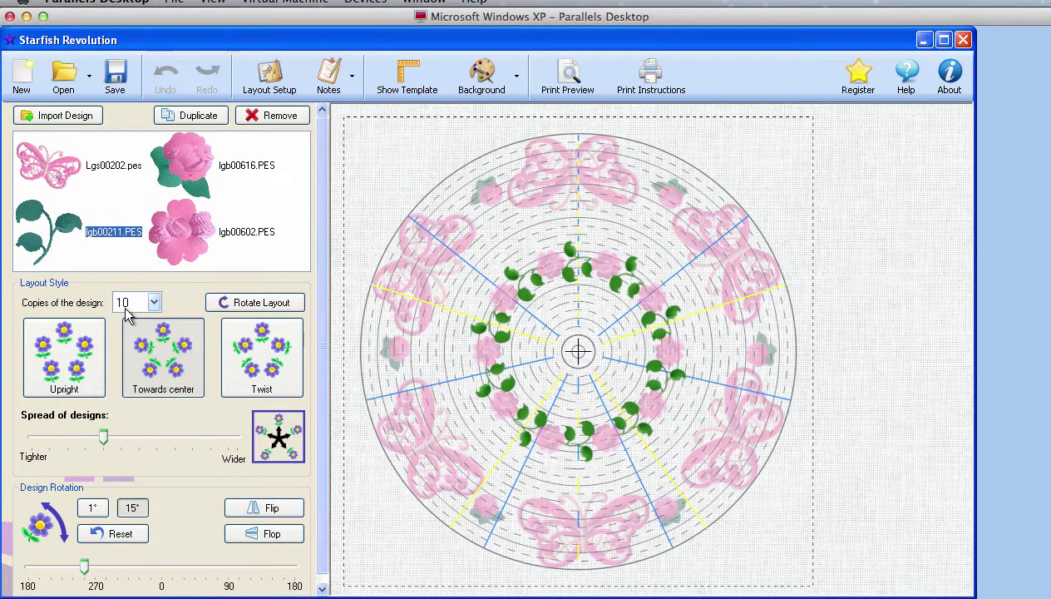
mouse_move(105, 445)
left_mouse_down()
mouse_move(145, 443)
mouse_move(114, 439)
left_mouse_up()
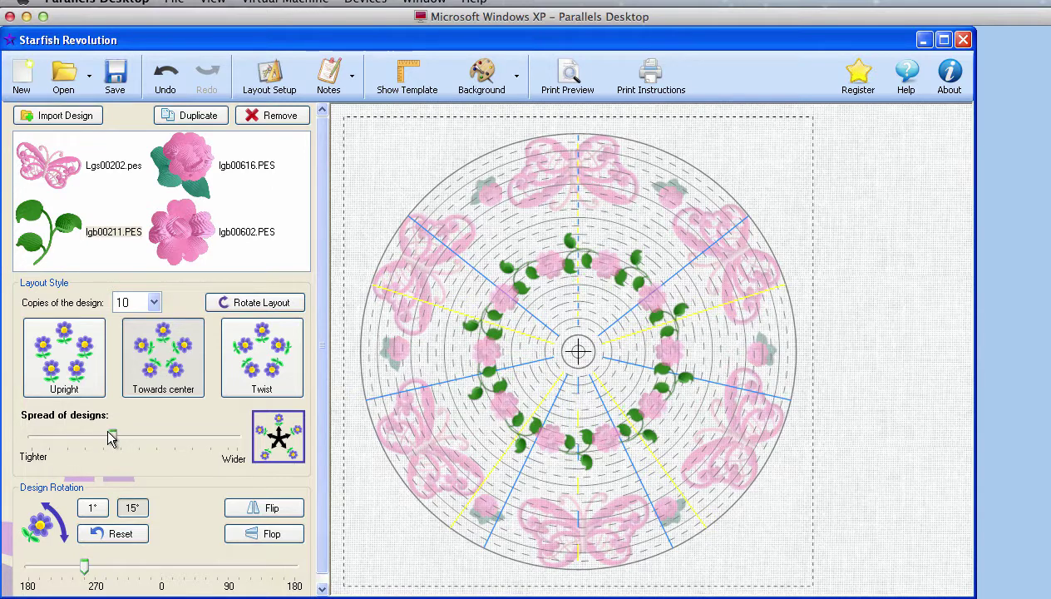
left_click(257, 304)
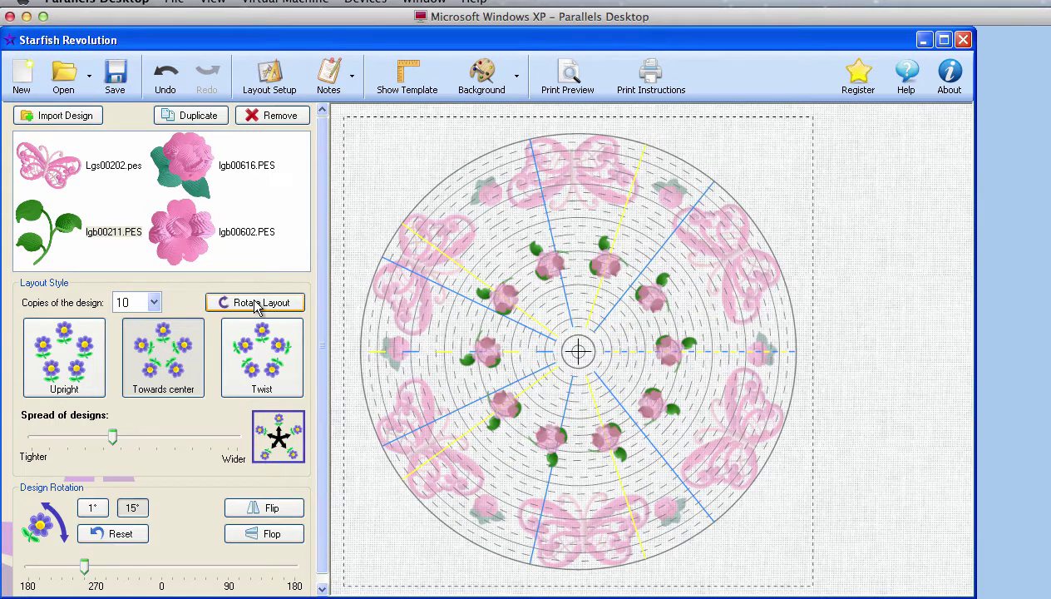
left_click(257, 304)
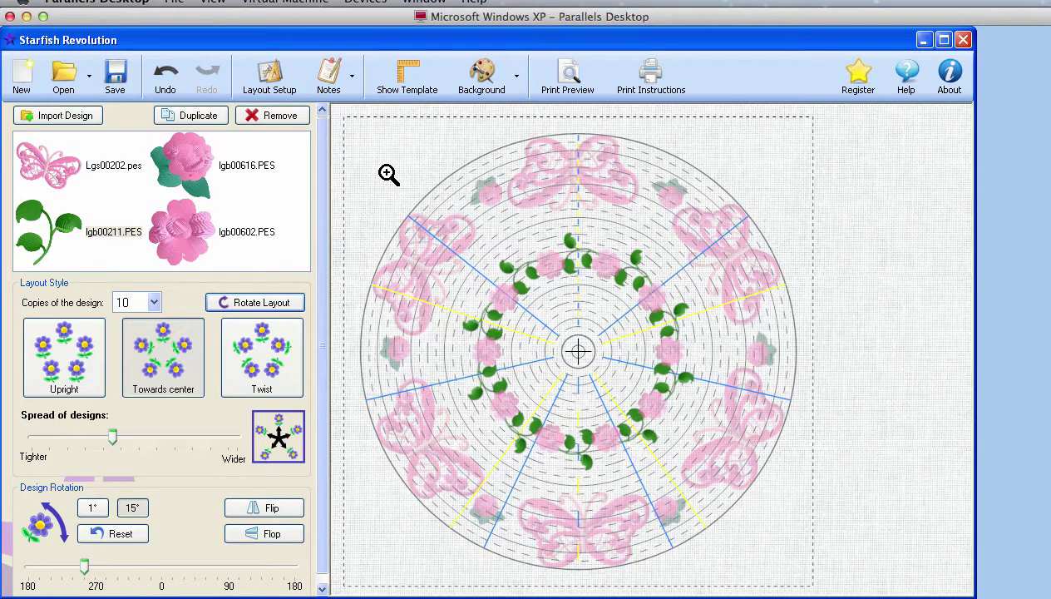
Review the layout setup options and the notes saved with the butterfly and flower layout.
left_click(273, 92)
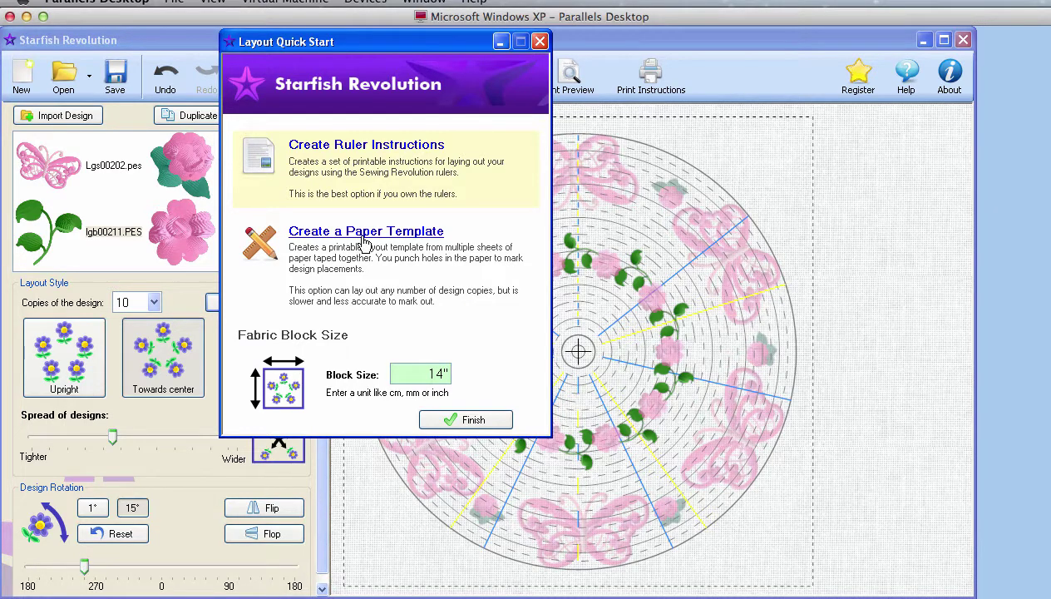
left_click(538, 44)
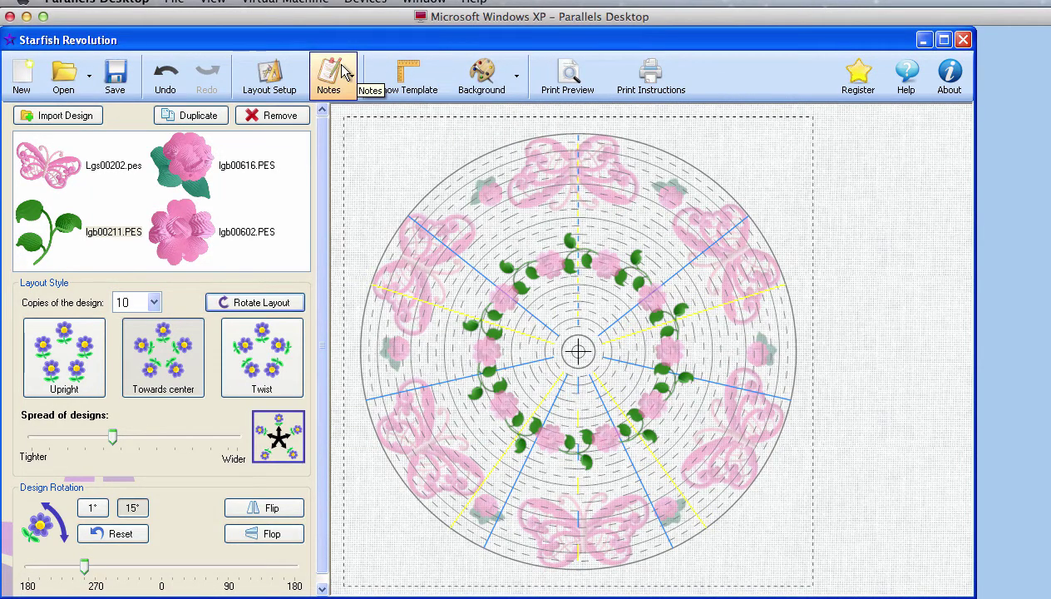
left_click(343, 74)
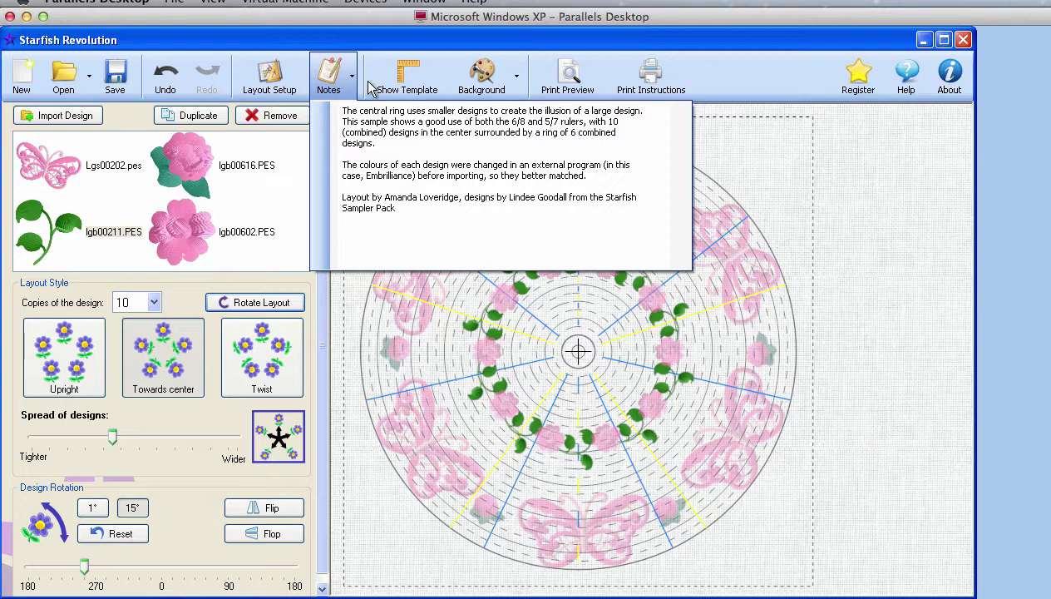
Show the marking template over the layout and look at the fabric background options.
left_click(413, 79)
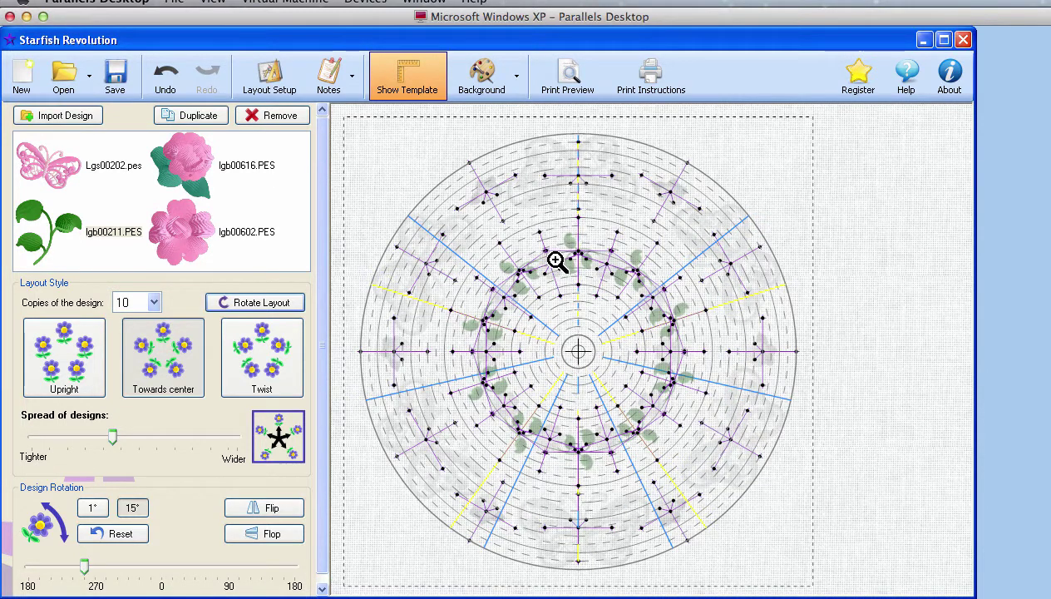
left_click(490, 83)
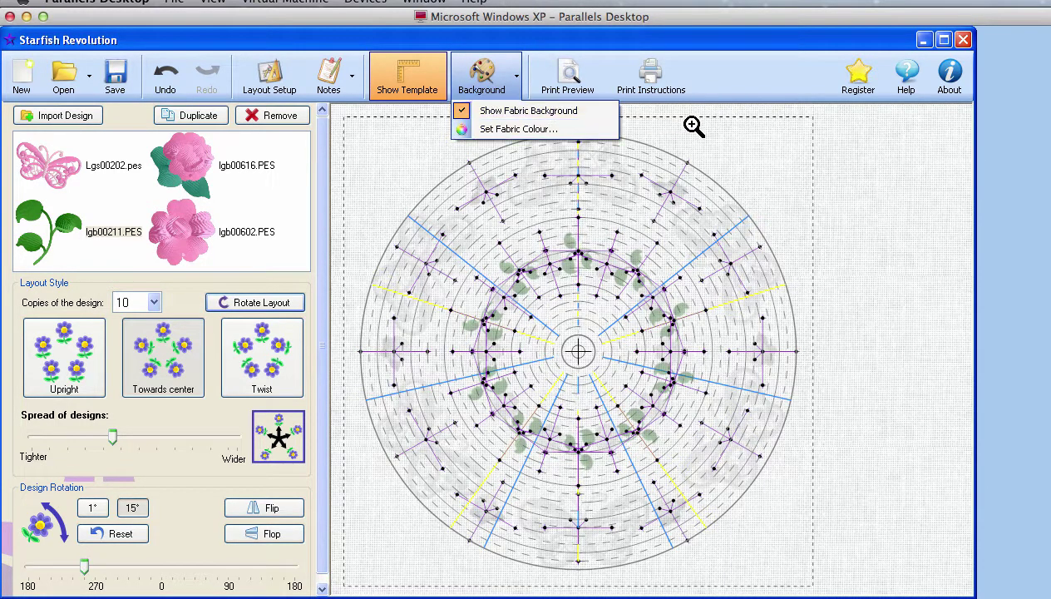
left_click(711, 139)
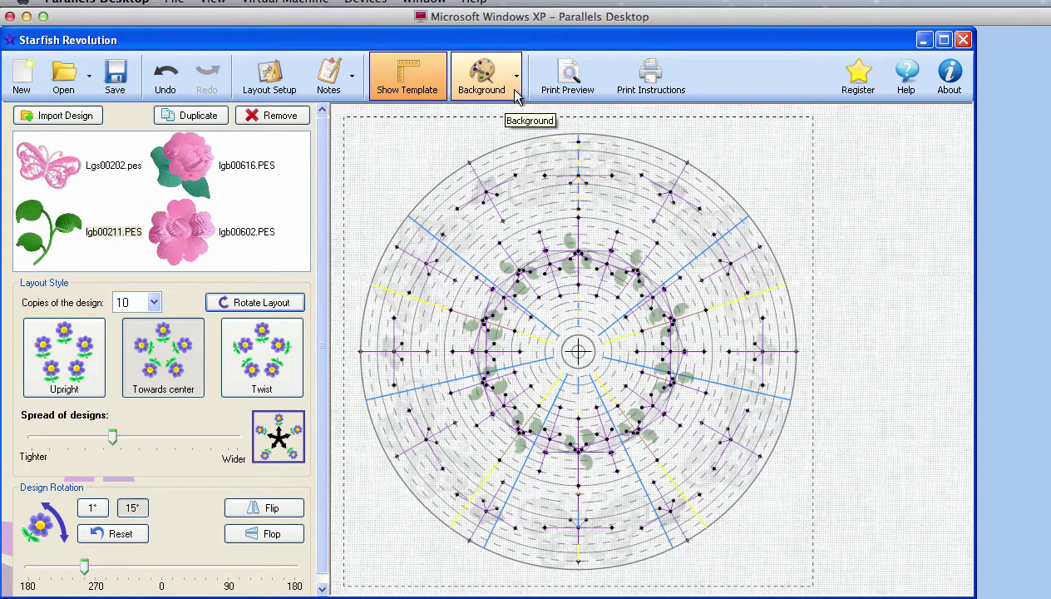
left_click(516, 96)
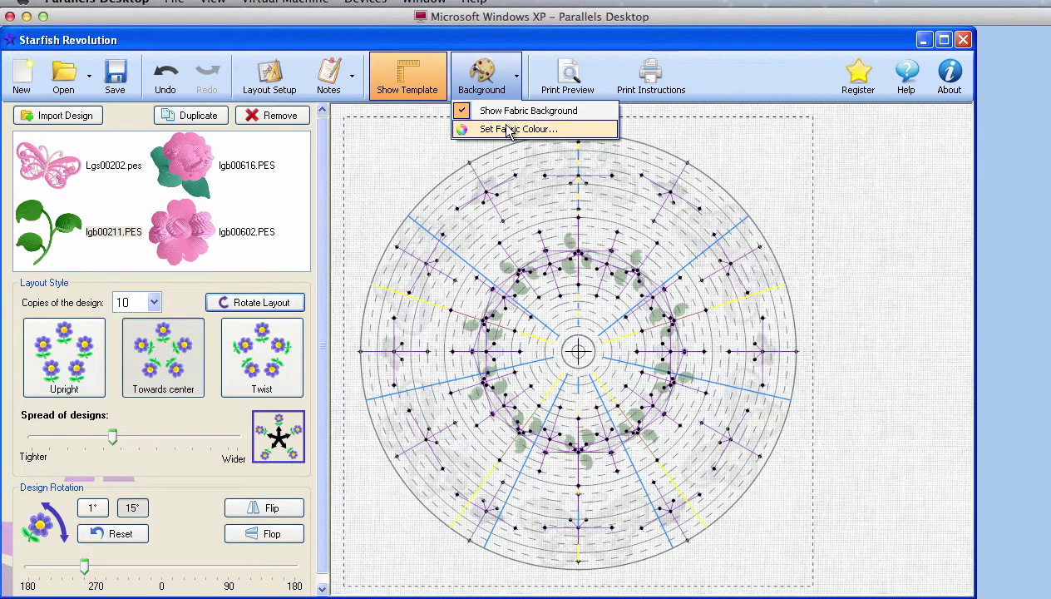
left_click(563, 98)
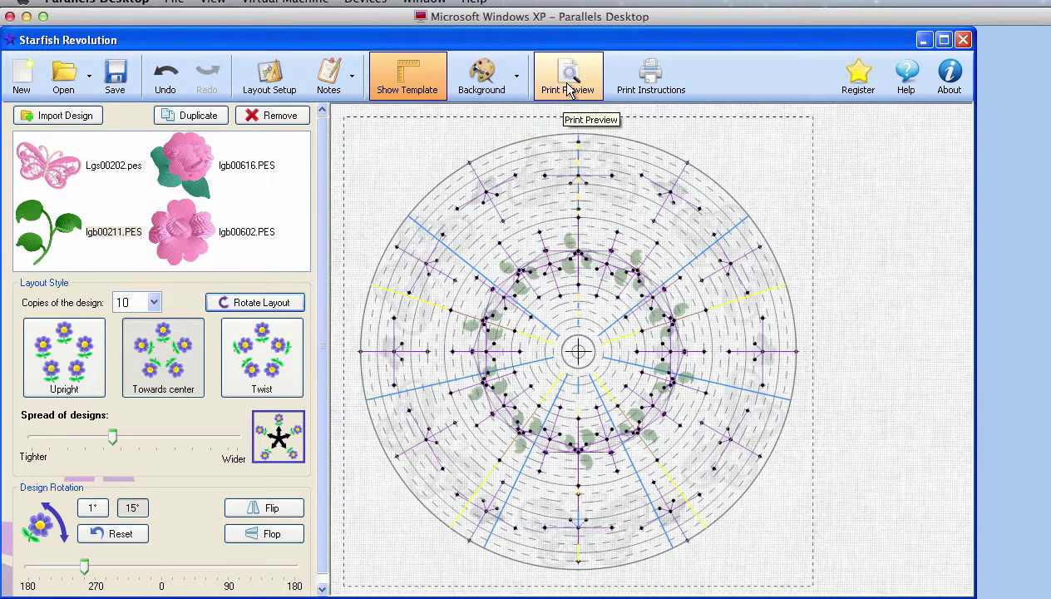
Preview the printable instructions through page 5, then return to the layout.
left_click(568, 89)
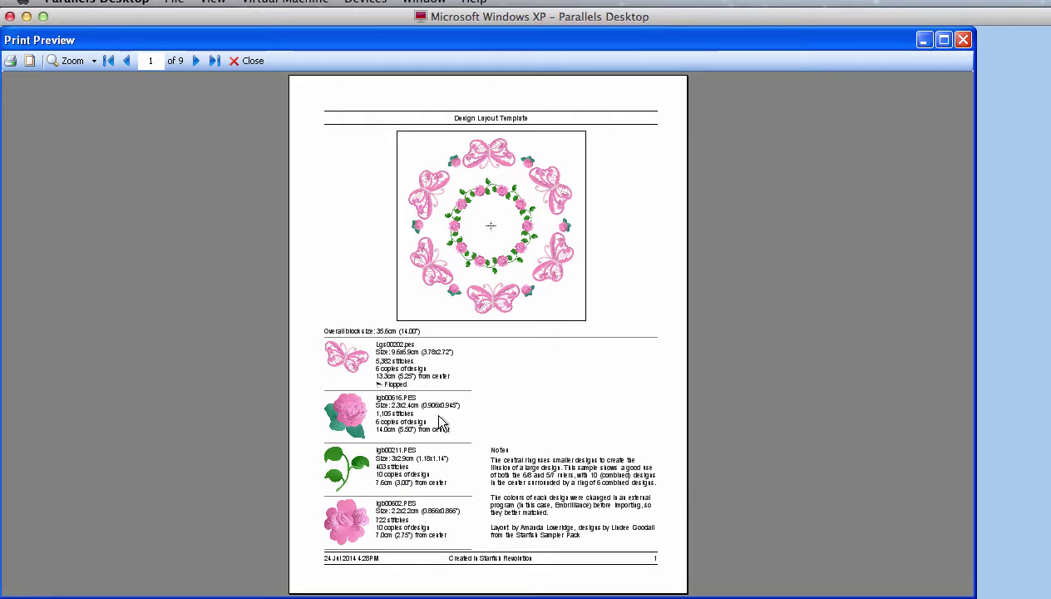
left_click(198, 62)
left_click(197, 60)
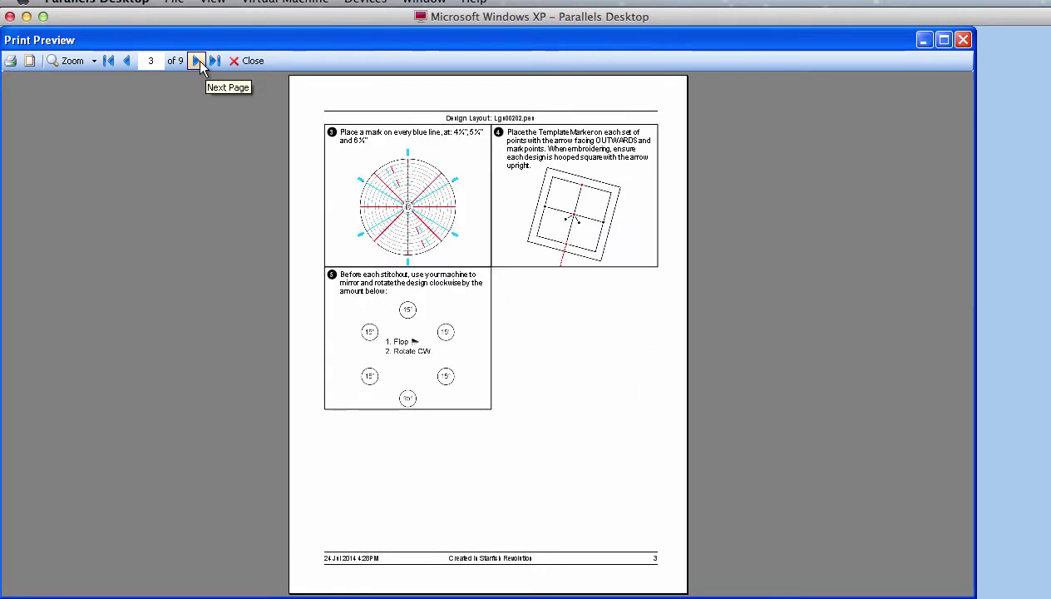
left_click(197, 60)
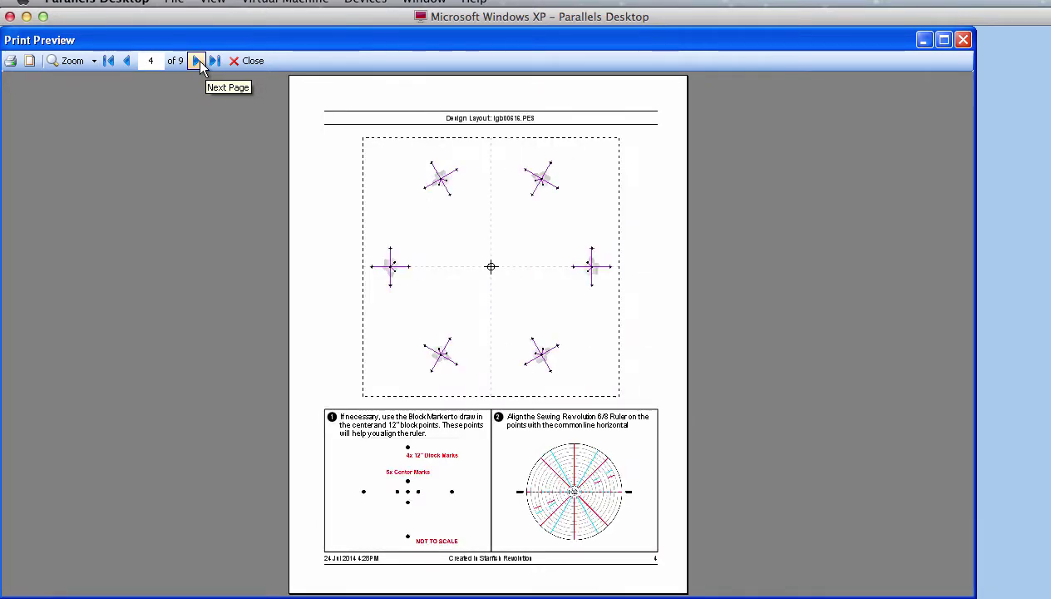
left_click(197, 60)
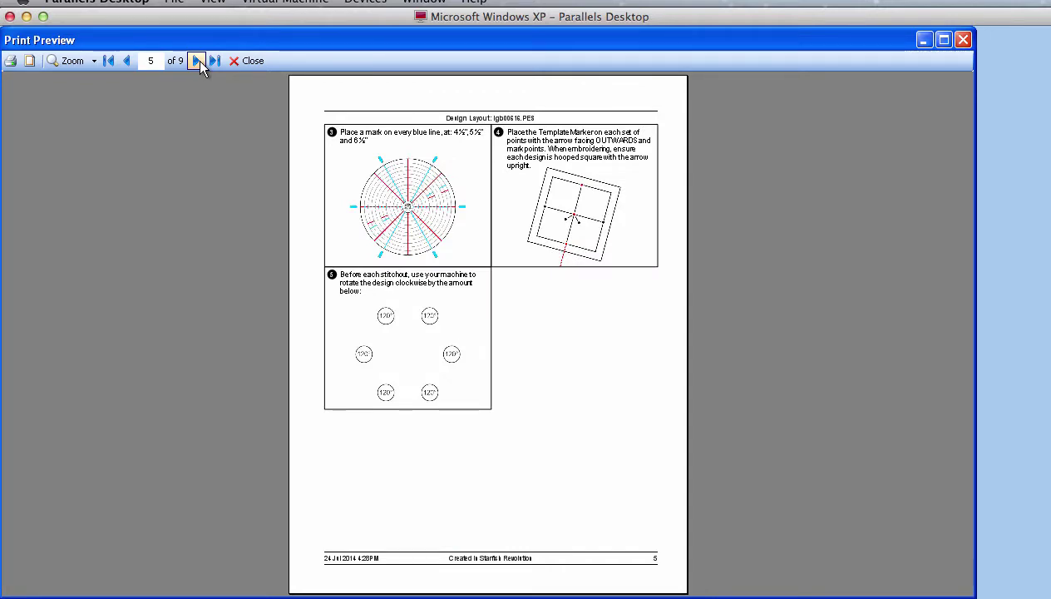
left_click(238, 62)
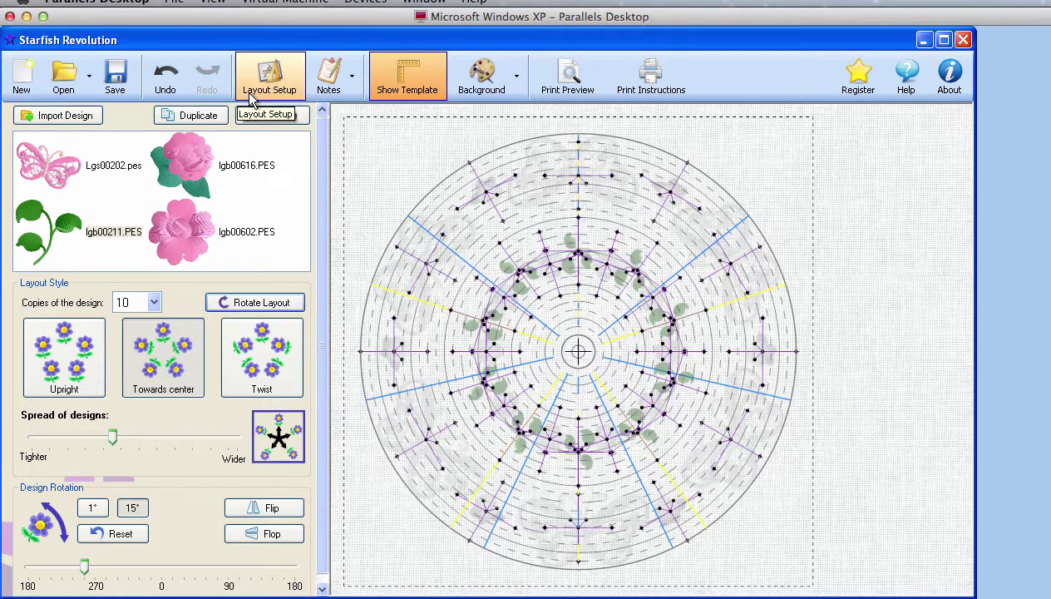
Start a new paper template layout and import the flower design lgq01824.dst from the lgq018dst folder.
left_click(25, 75)
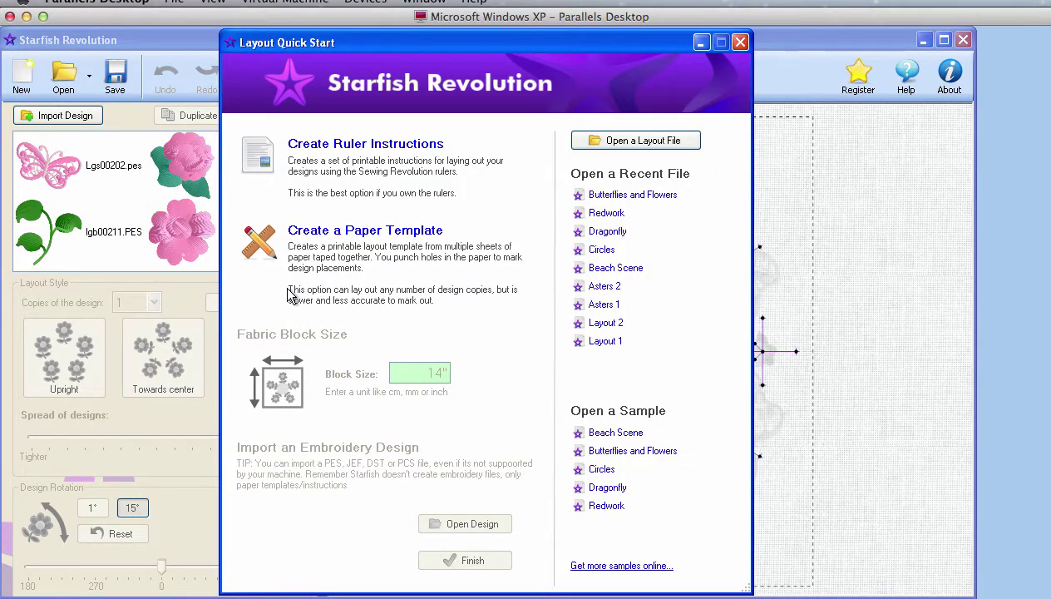
left_click(340, 237)
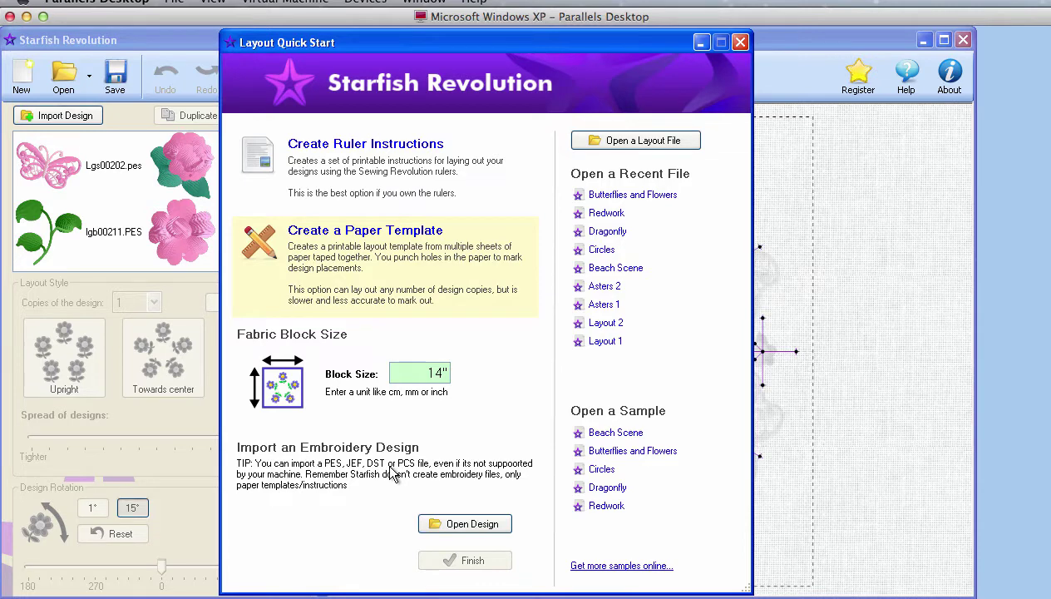
left_click(453, 524)
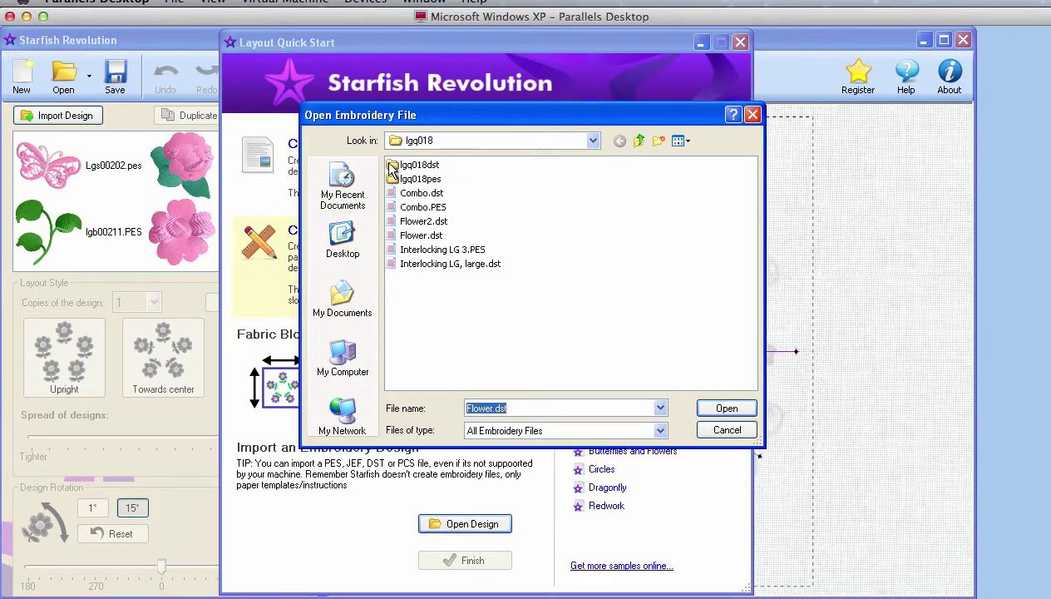
double_click(391, 165)
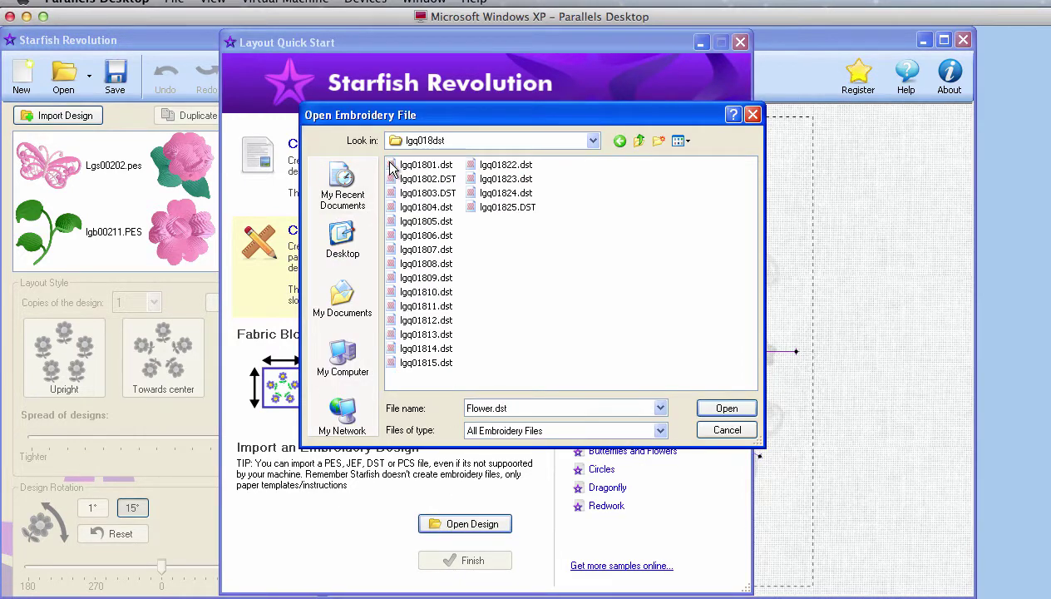
left_click(505, 194)
left_click(728, 411)
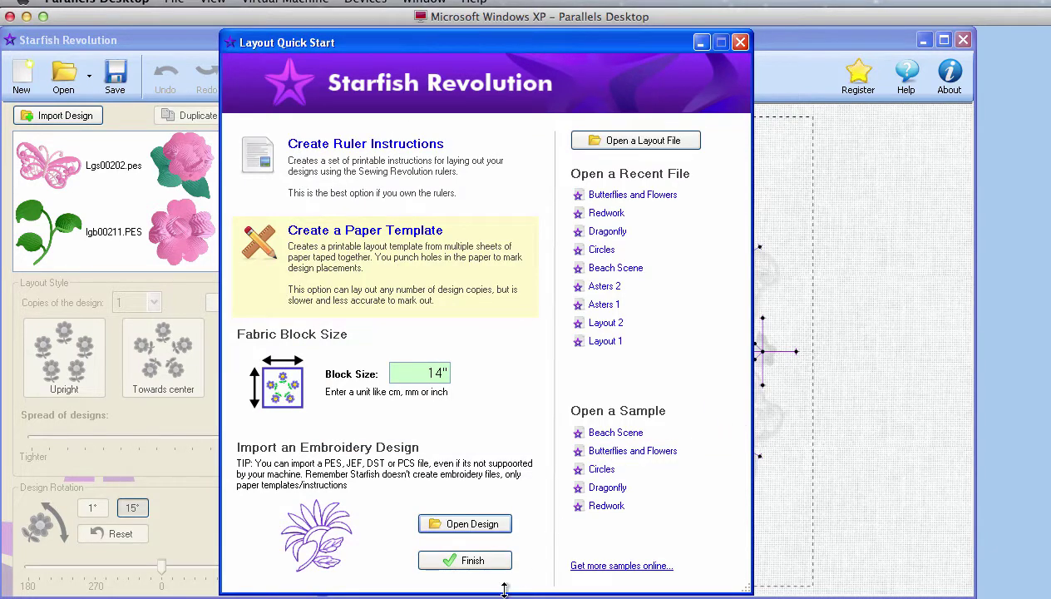
left_click(472, 561)
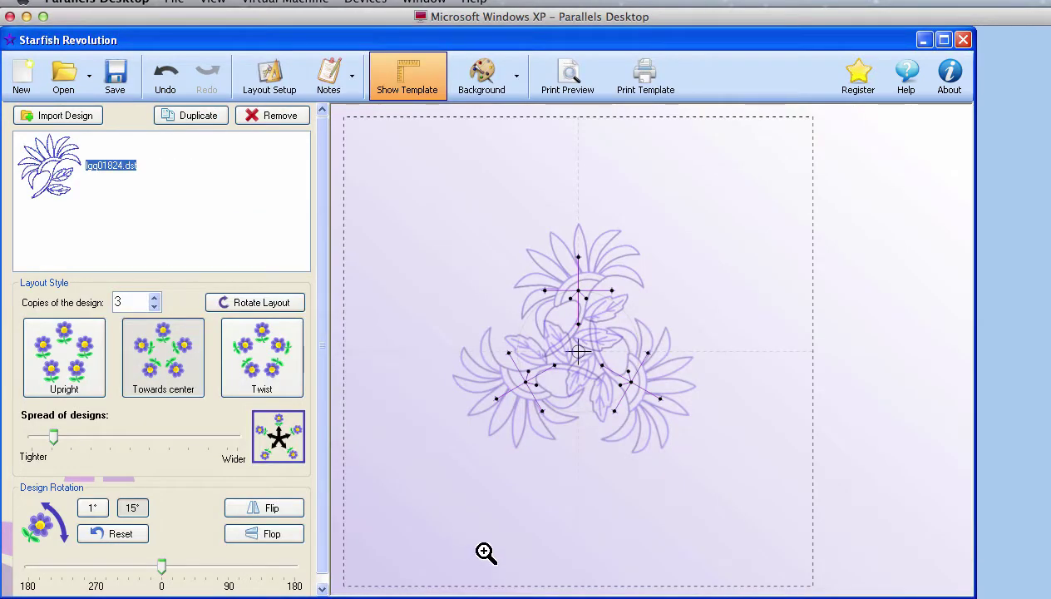
Hide the template and widen the spread of the three flowers until they no longer overlap.
left_click(408, 83)
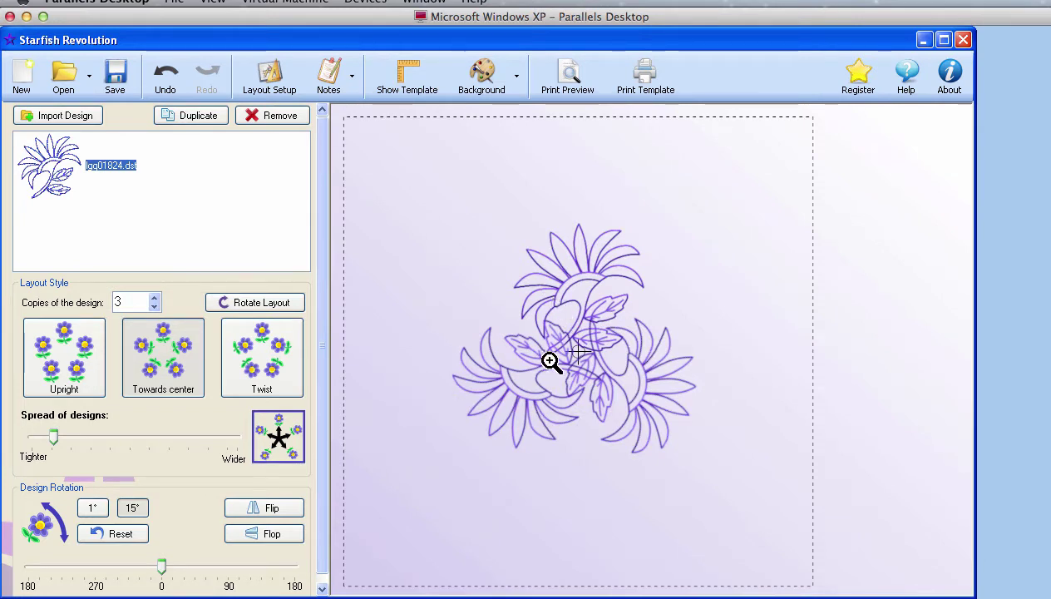
left_click_drag(57, 434, 101, 433)
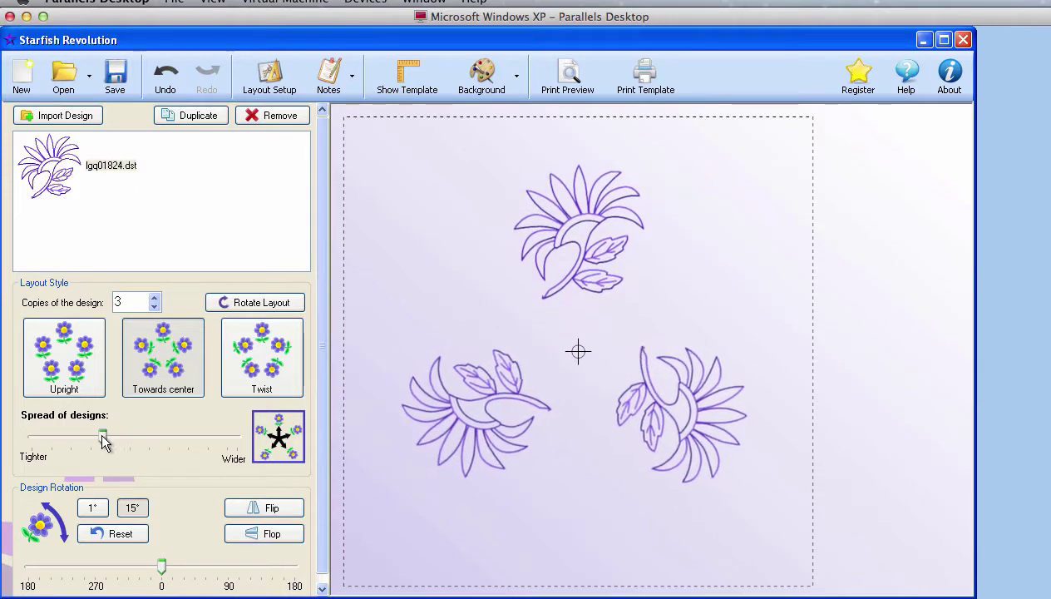
Duplicate the flower design lgq01824.dst and flip the duplicate into a mirror image.
left_click(58, 181)
left_click(193, 117)
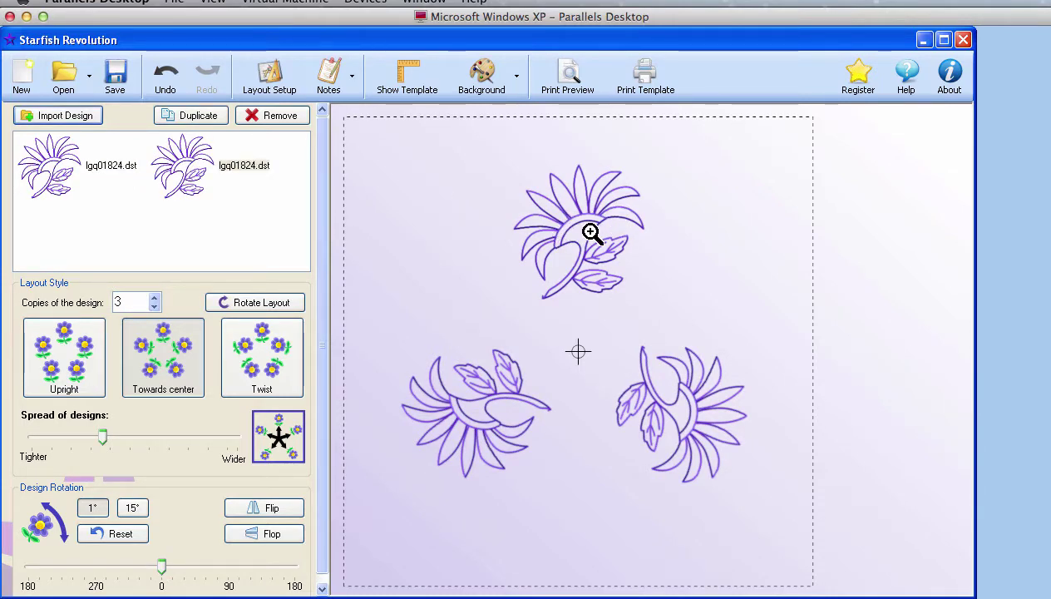
left_click(182, 174)
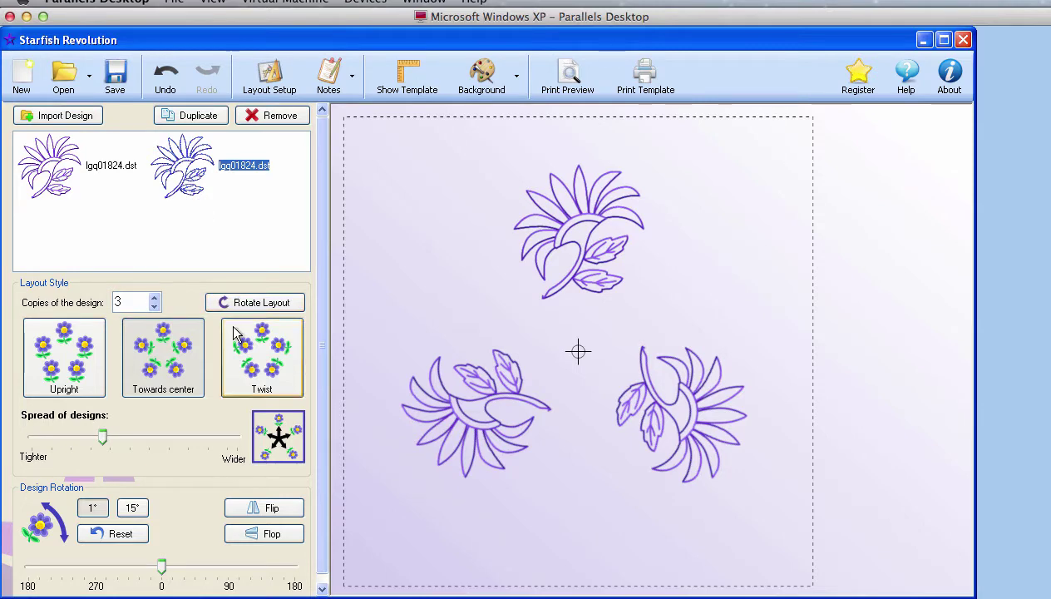
left_click(263, 511)
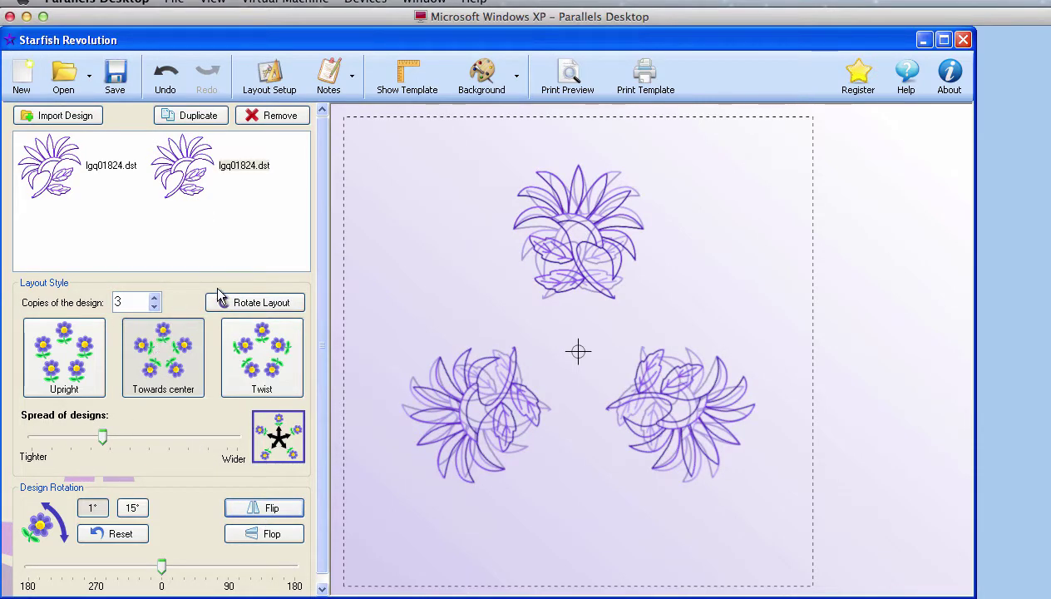
Rotate the flipped set into the gaps between the original flowers and widen both sets slightly to form an even ring.
left_click(237, 304)
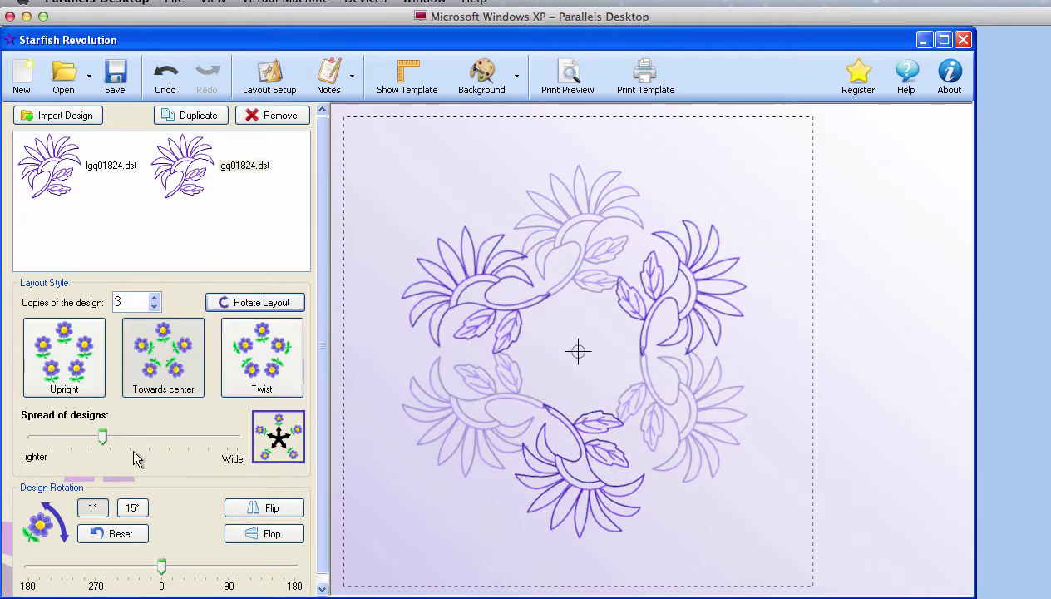
left_click_drag(99, 433, 111, 433)
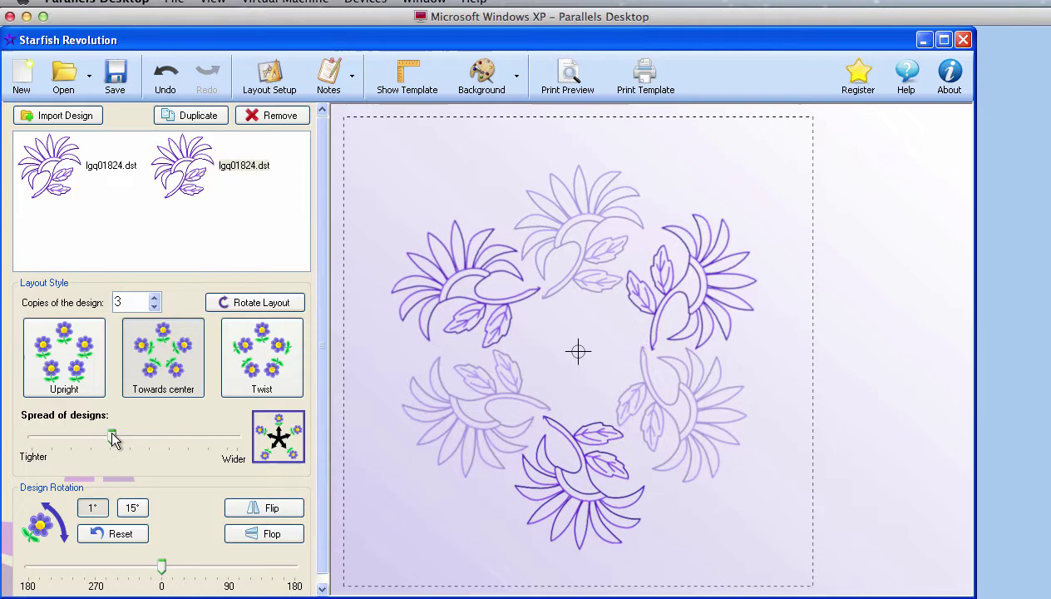
left_click(71, 164)
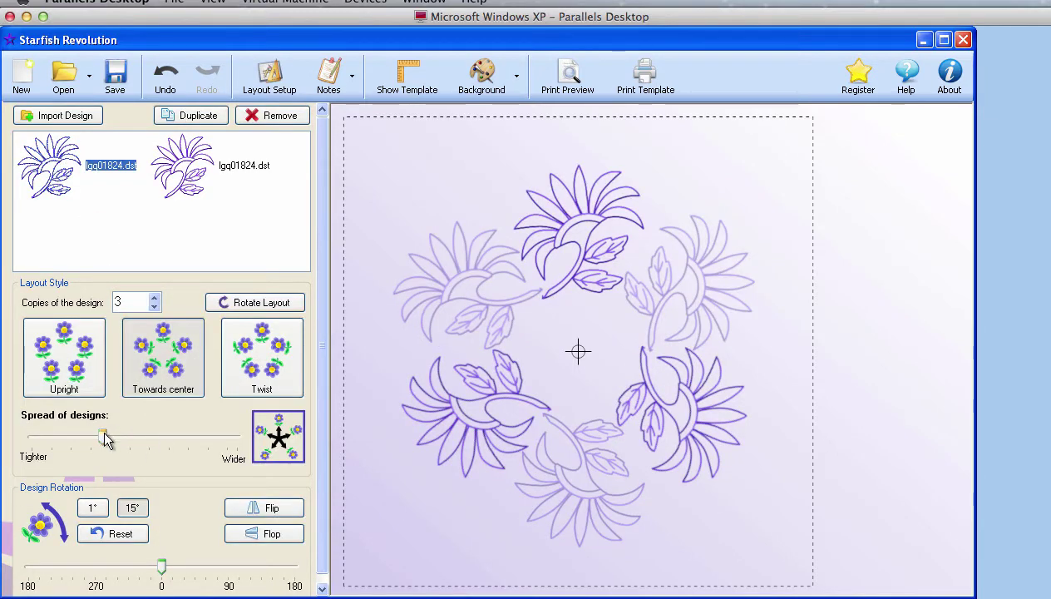
left_click_drag(103, 433, 111, 433)
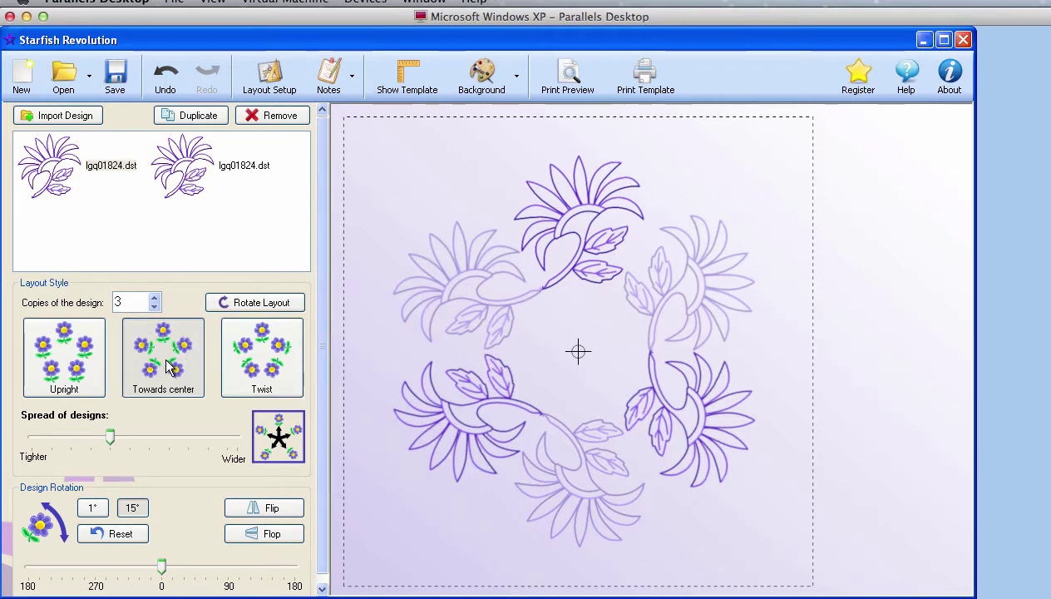
Import the round flower design lgq01825.DST from the lgq018dst folder and set it to 6 copies.
left_click(81, 120)
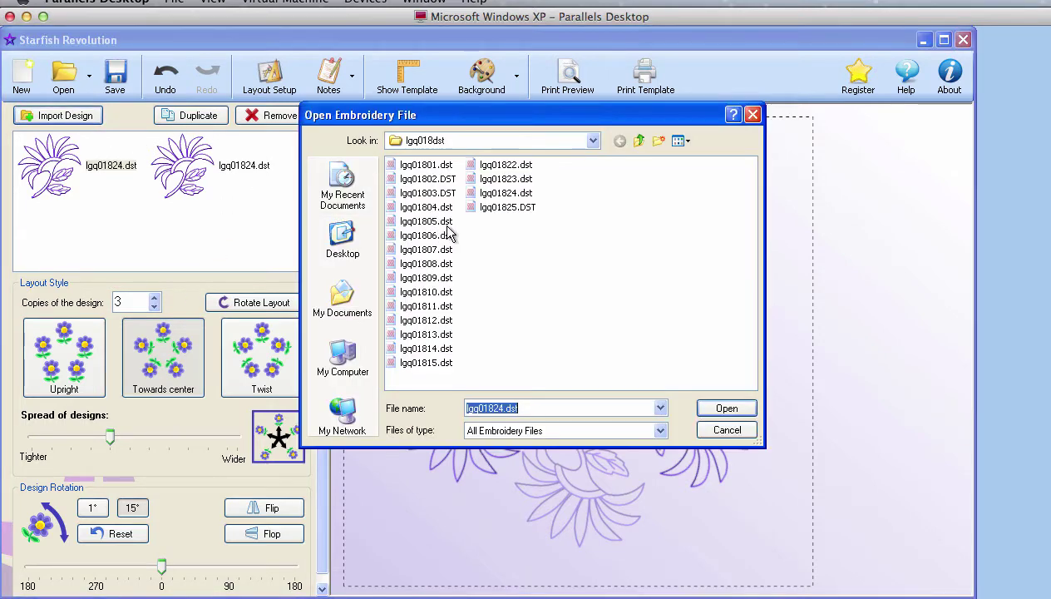
left_click(486, 207)
left_click(715, 407)
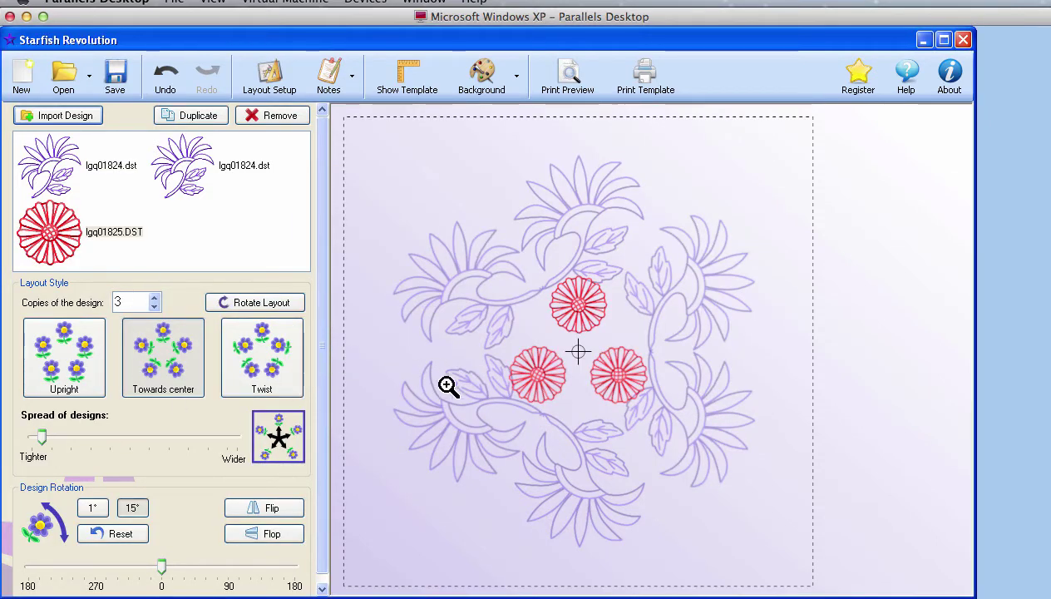
left_click(155, 298)
left_click(155, 299)
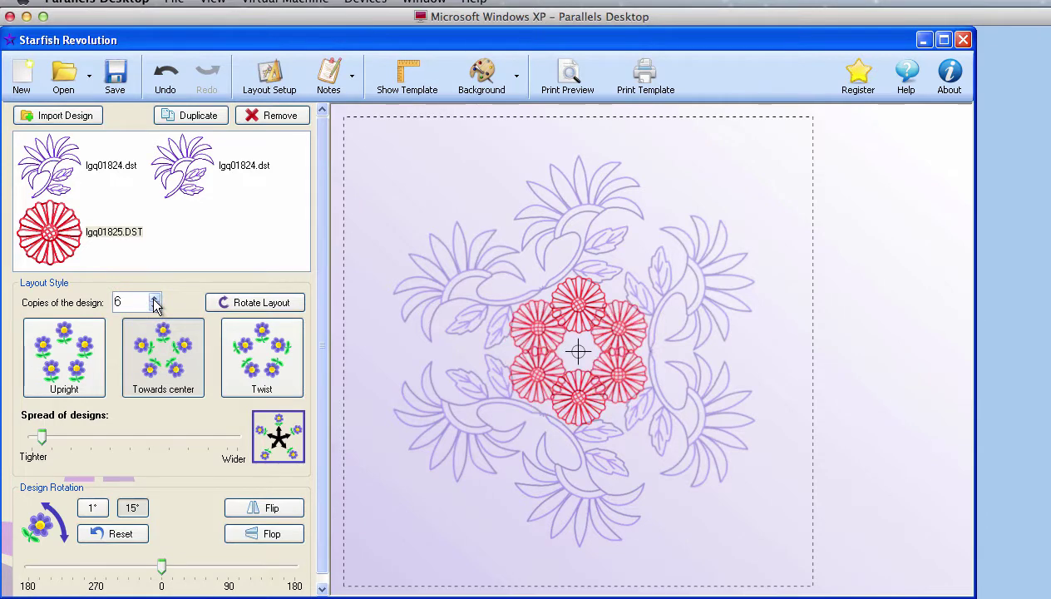
left_click(155, 299)
left_click(155, 306)
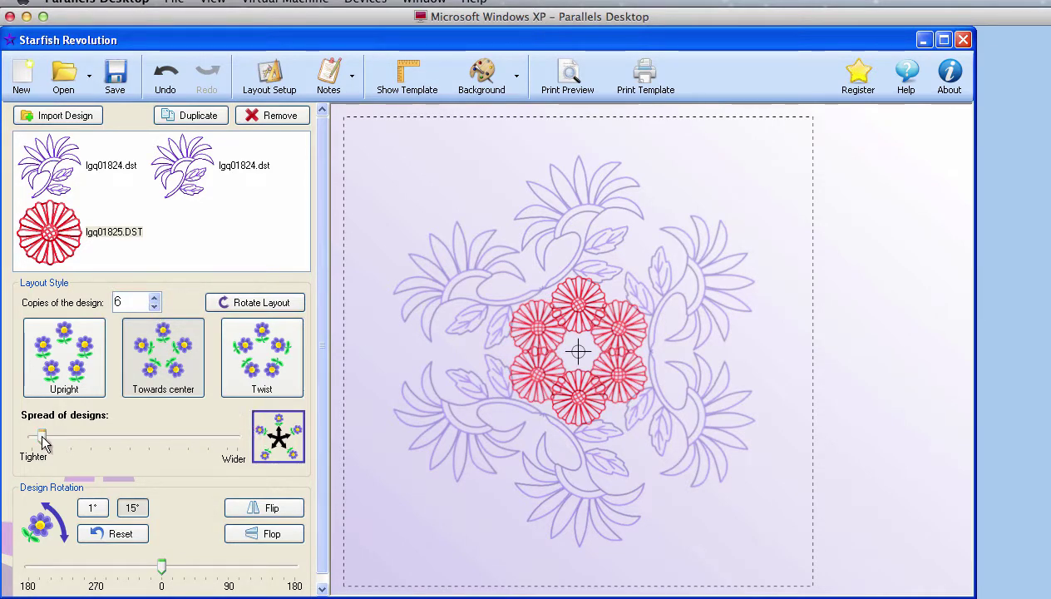
Widen the spread of the six round flowers beyond the floral ring and rotate the set into the gaps between the larger flowers.
left_click_drag(43, 441, 152, 441)
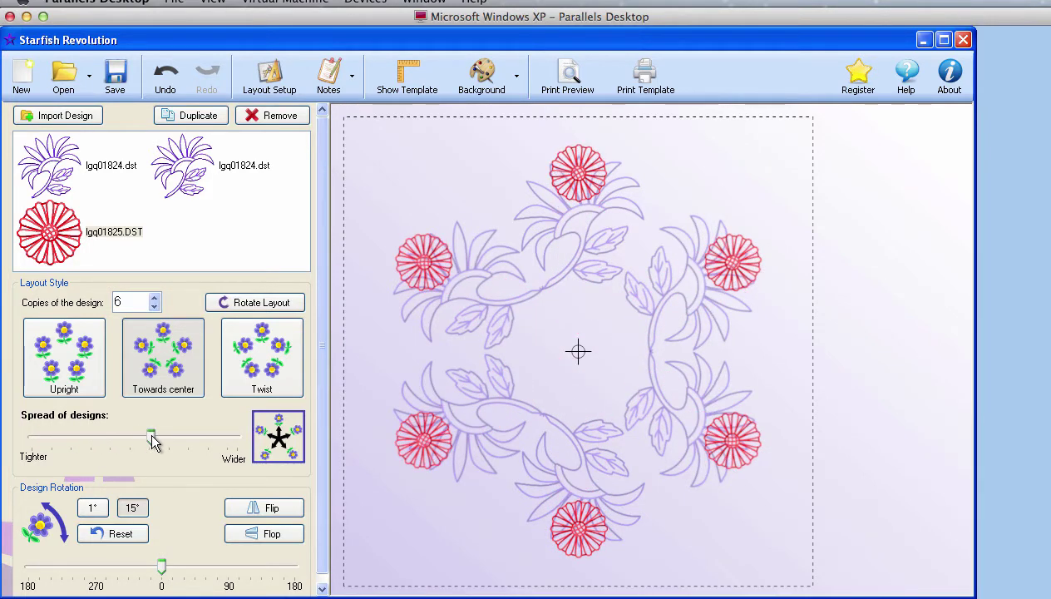
left_click(252, 304)
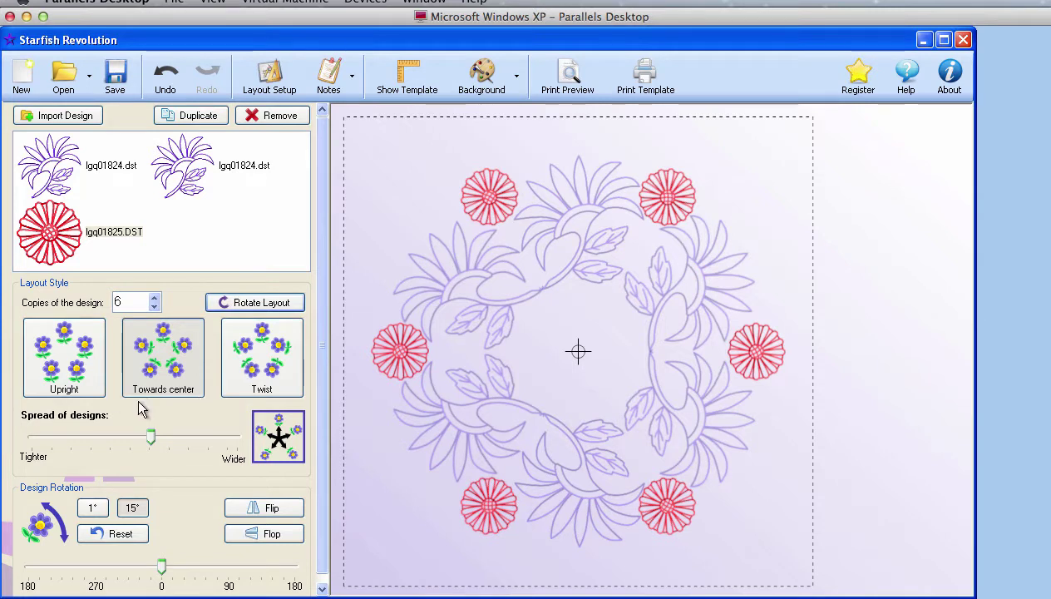
left_click_drag(153, 440, 162, 440)
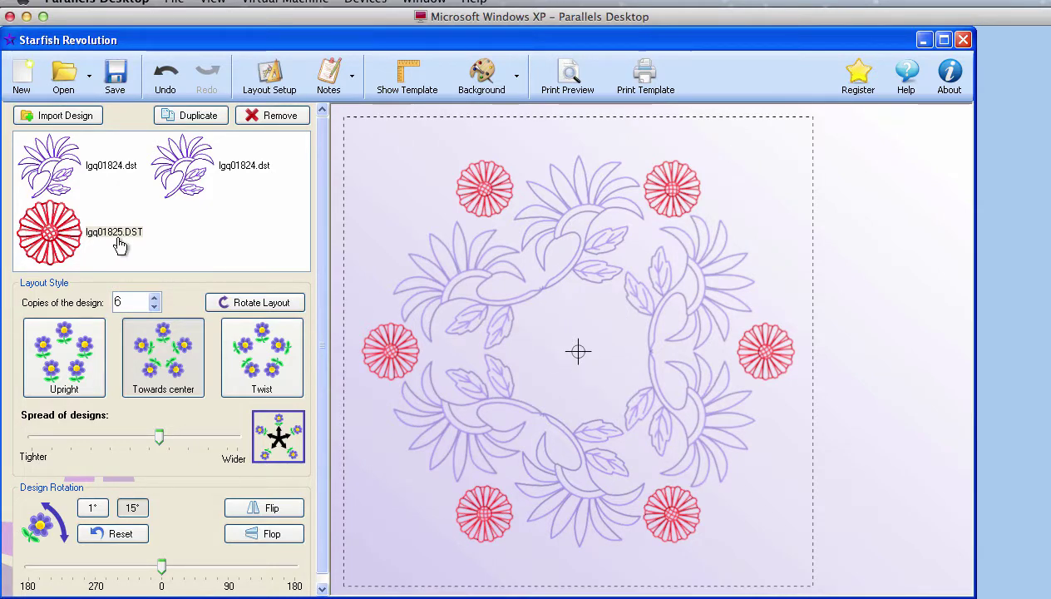
Duplicate the round flower lgq01825.DST and reduce the duplicate to 1 copy at the layout's center.
left_click(86, 236)
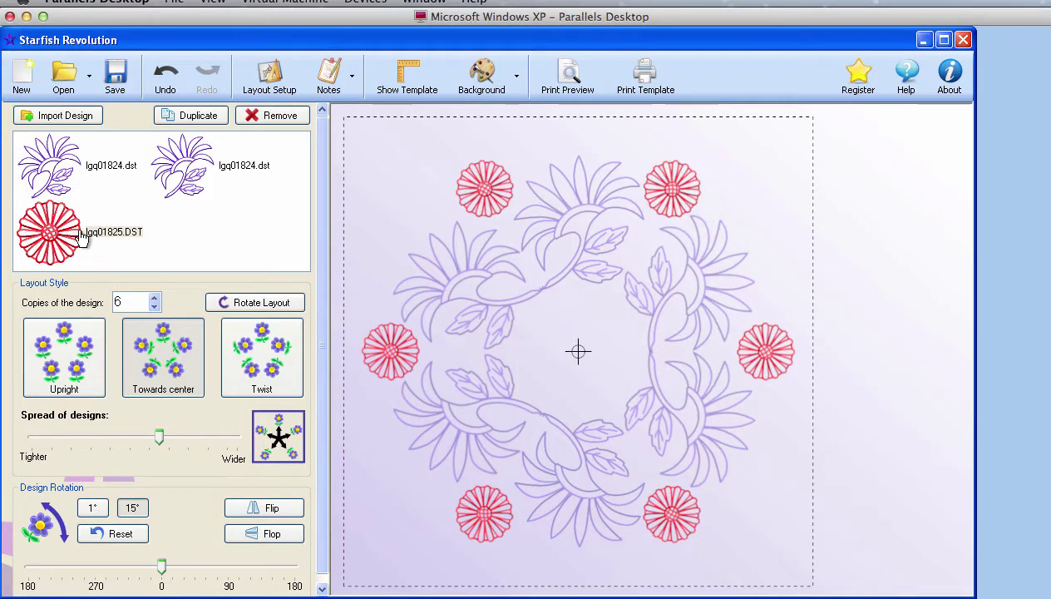
left_click(174, 119)
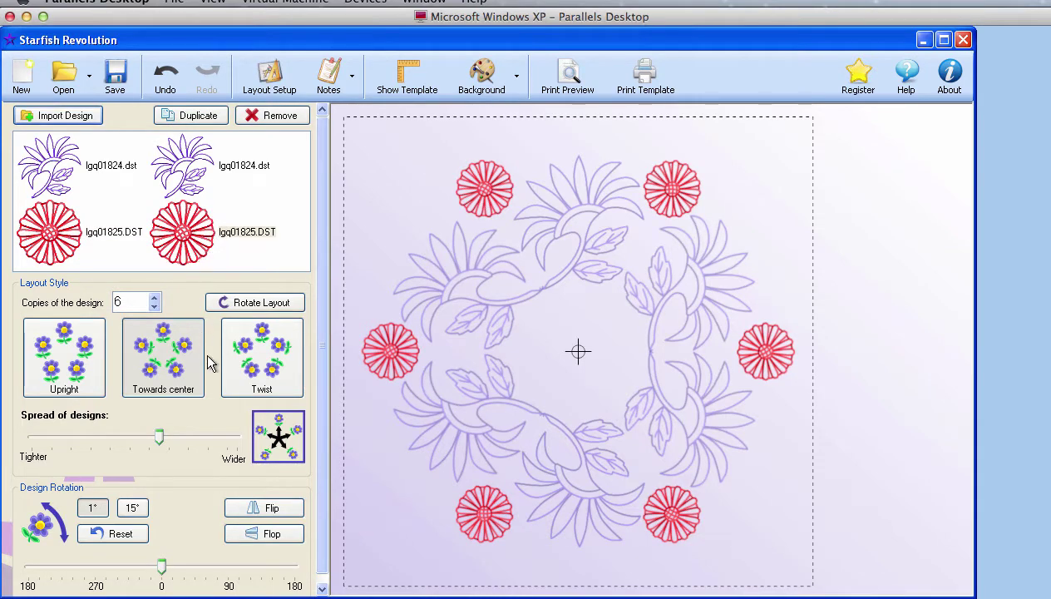
double_click(119, 303)
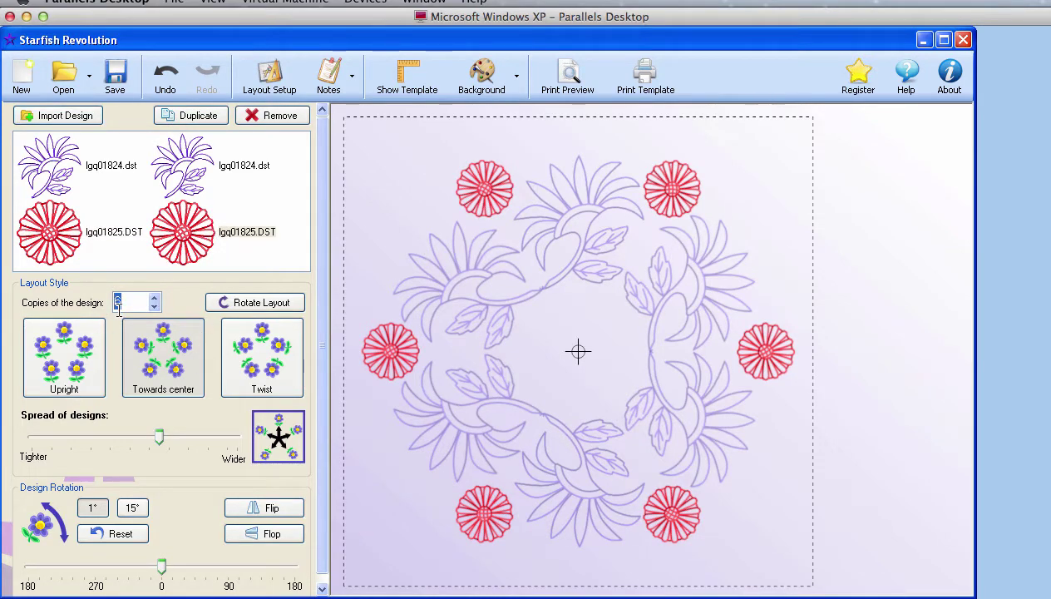
type("1")
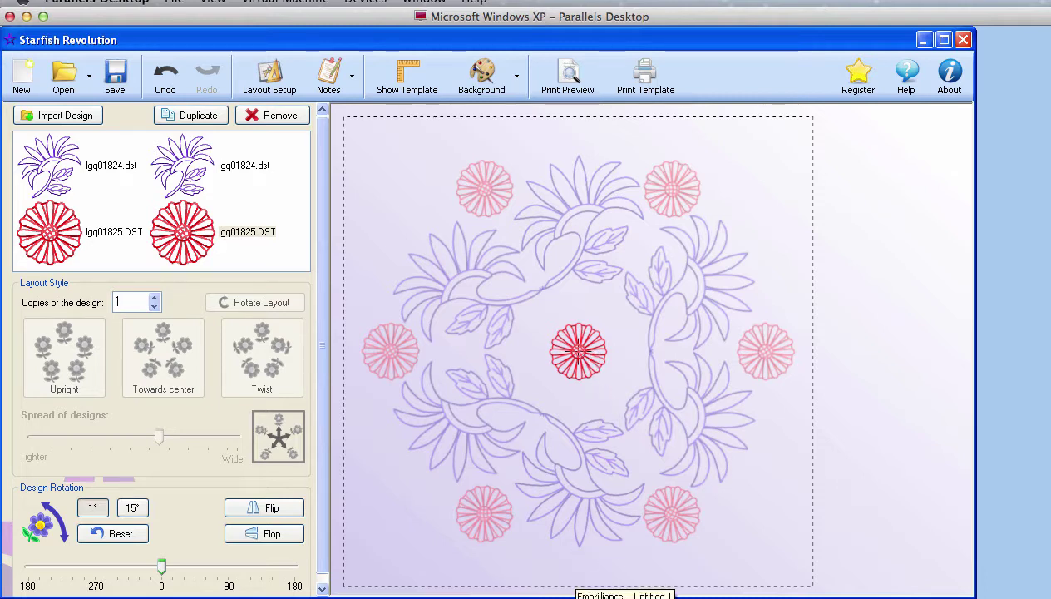
Switch to Embrilliance and bring the design lgq01825.pes from the lgq018pes folder into the untitled document.
left_click(624, 595)
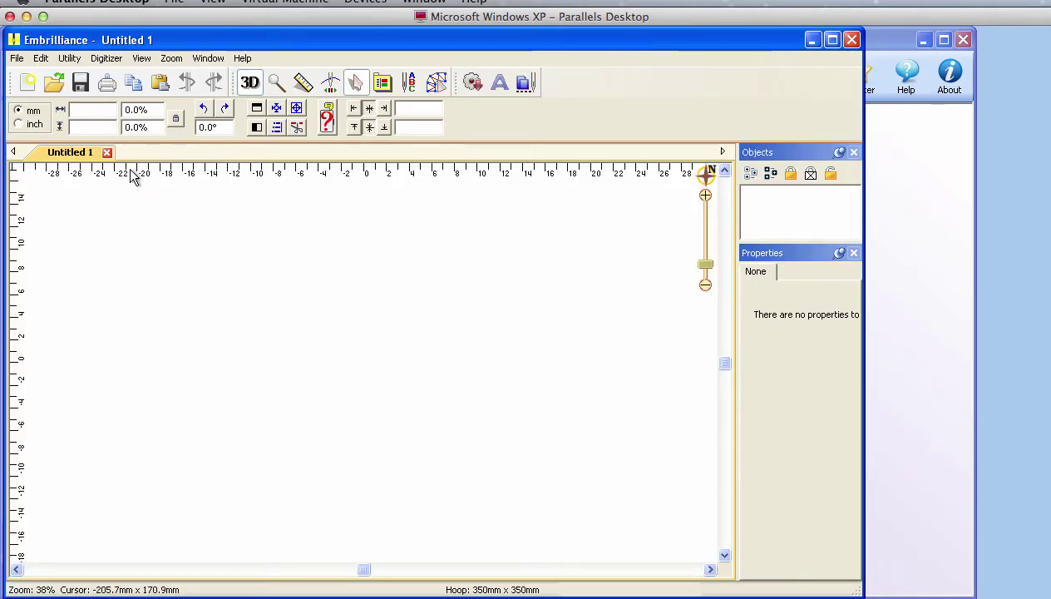
left_click(58, 92)
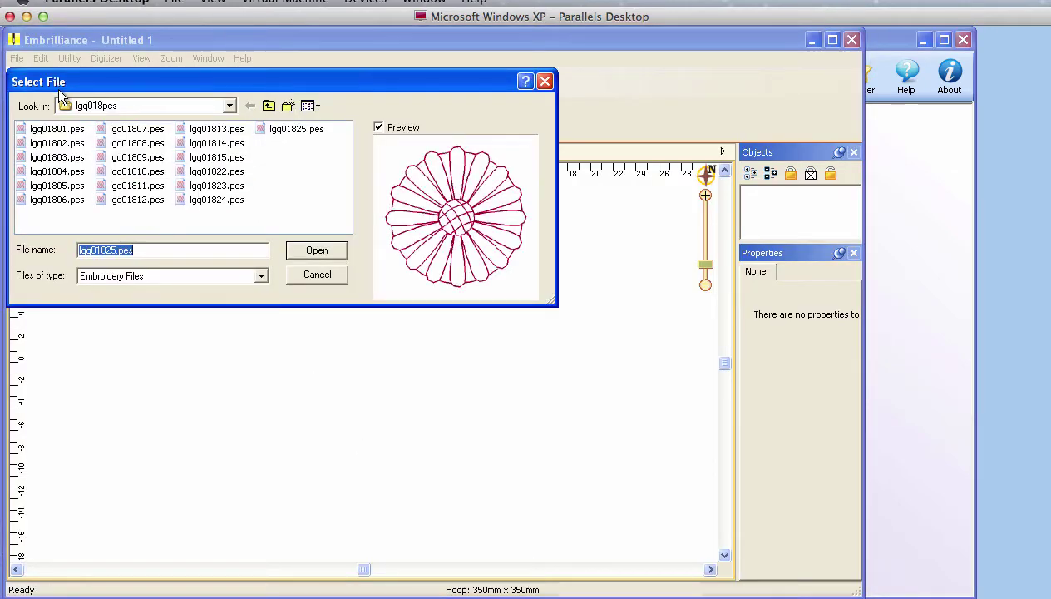
left_click(285, 130)
left_click(326, 250)
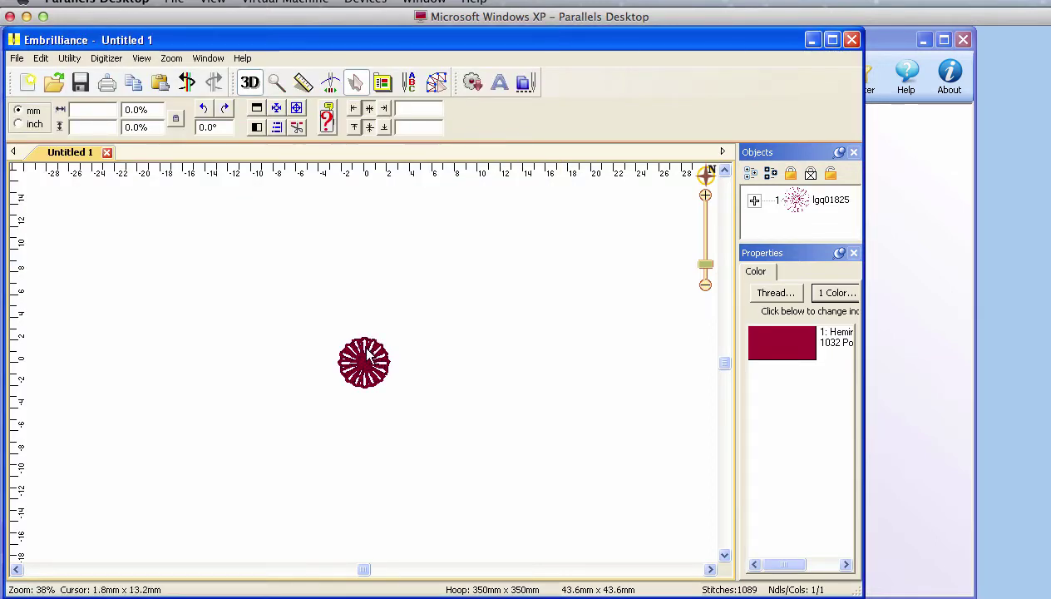
Scale the round flower design to 200% in width and height.
left_click(372, 339)
left_click(129, 109)
key("BackSpace")
type("20")
key("Tab")
key("Tab")
key("Return")
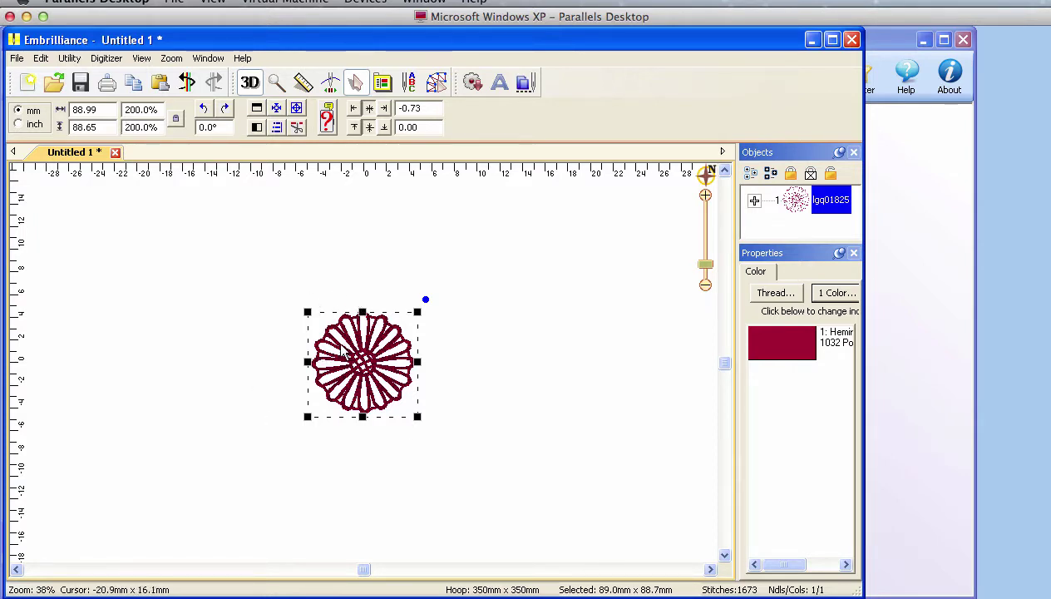
Save the enlarged flower as Flower.dst in the lgq018 folder, overwriting the existing file, and return to Starfish Revolution.
left_click(81, 84)
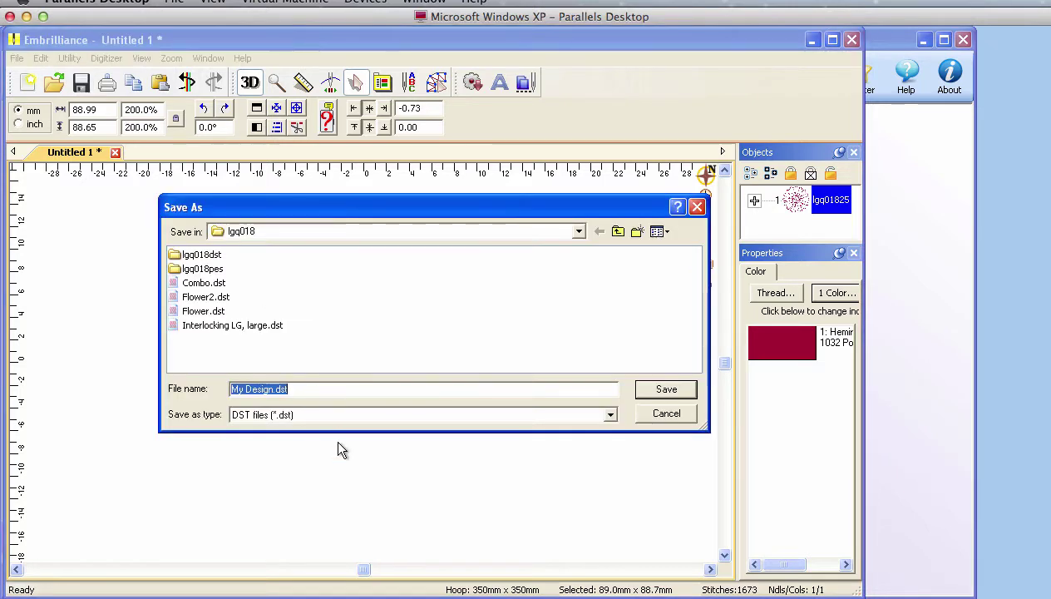
left_click(208, 312)
left_click(667, 393)
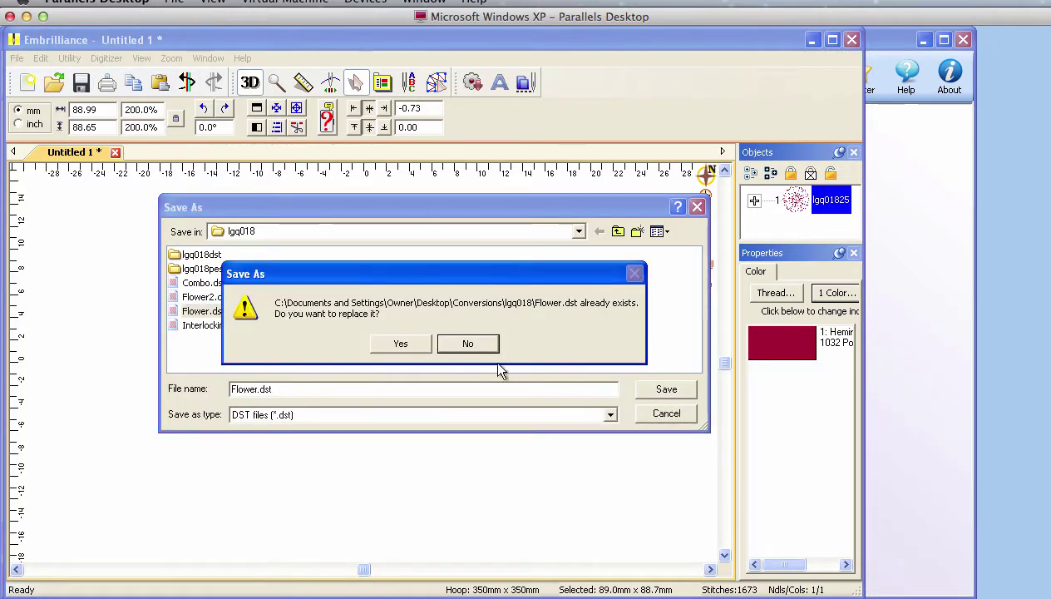
left_click(400, 343)
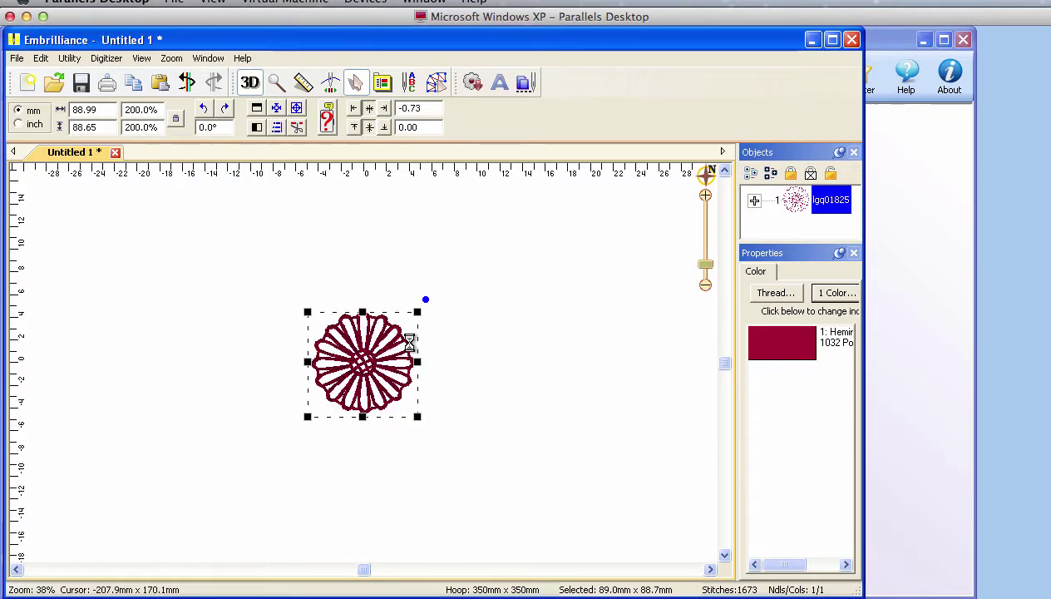
left_click(812, 40)
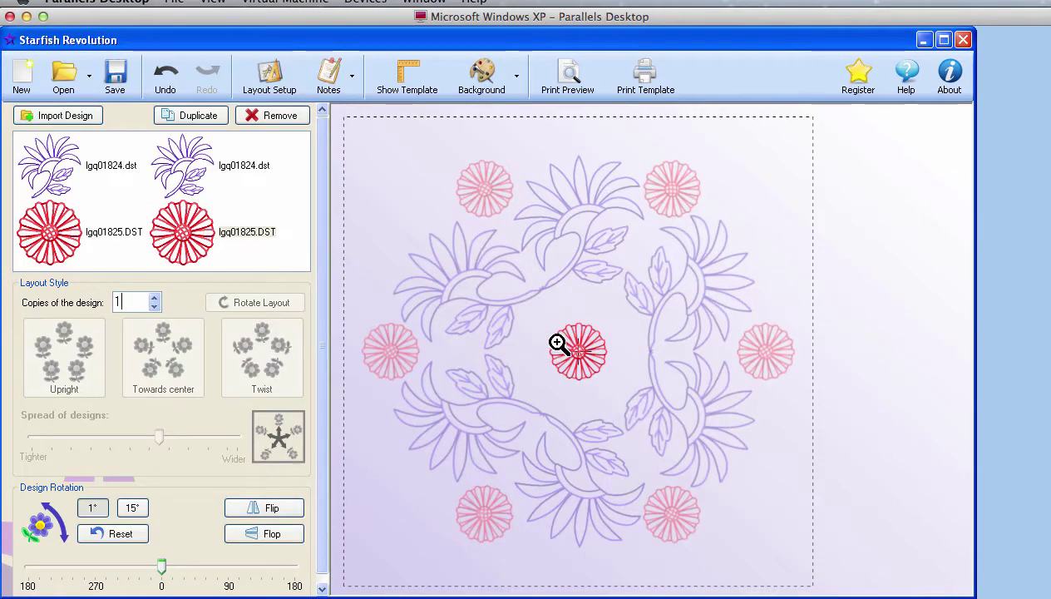
Remove the small center flower from the layout and import the enlarged Flower.dst from the lgq018 folder.
left_click(251, 238)
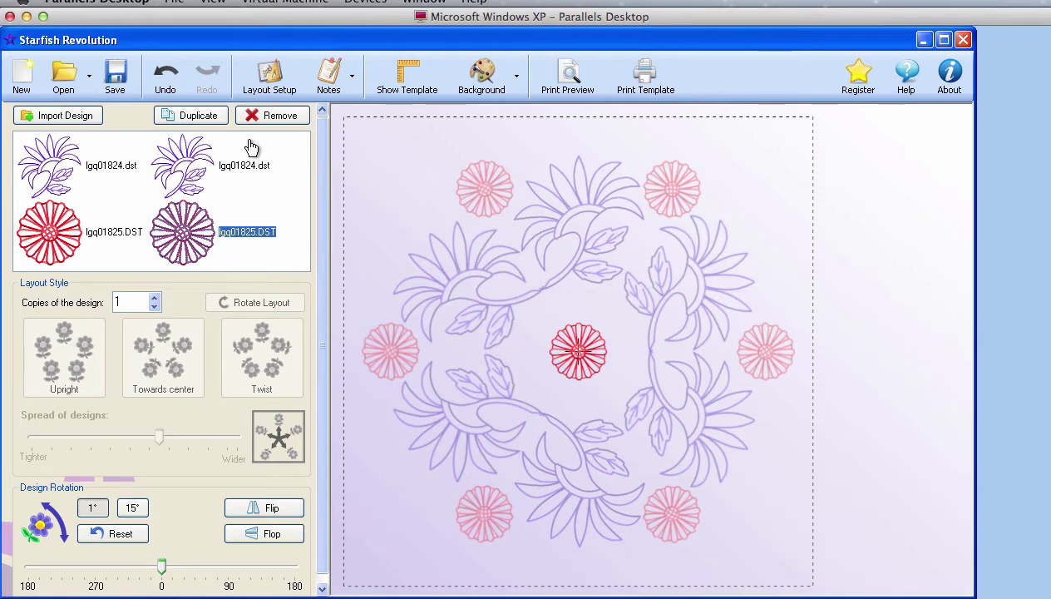
left_click(282, 115)
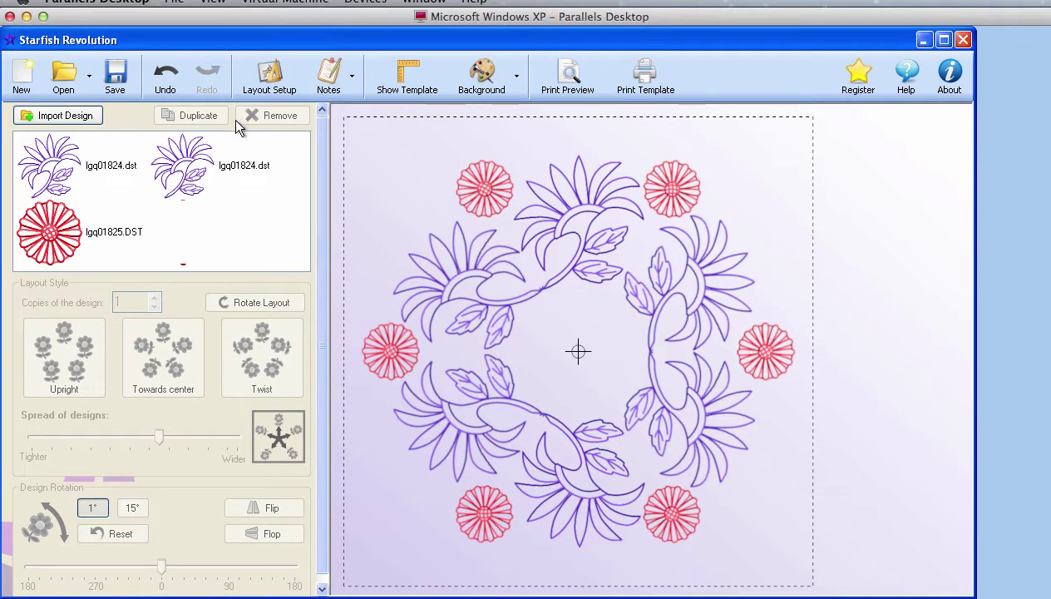
left_click(65, 116)
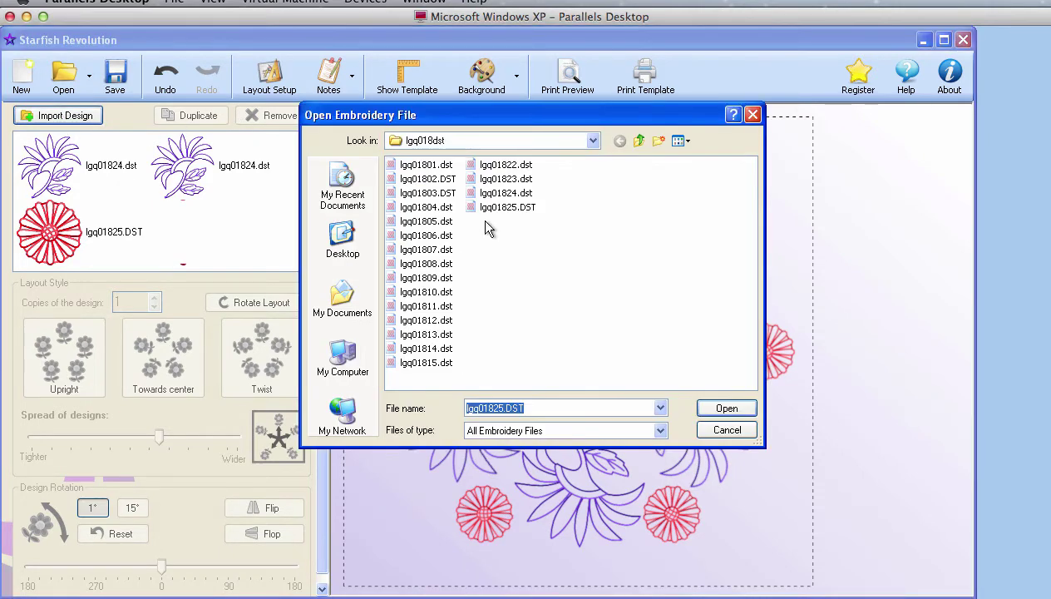
left_click(640, 141)
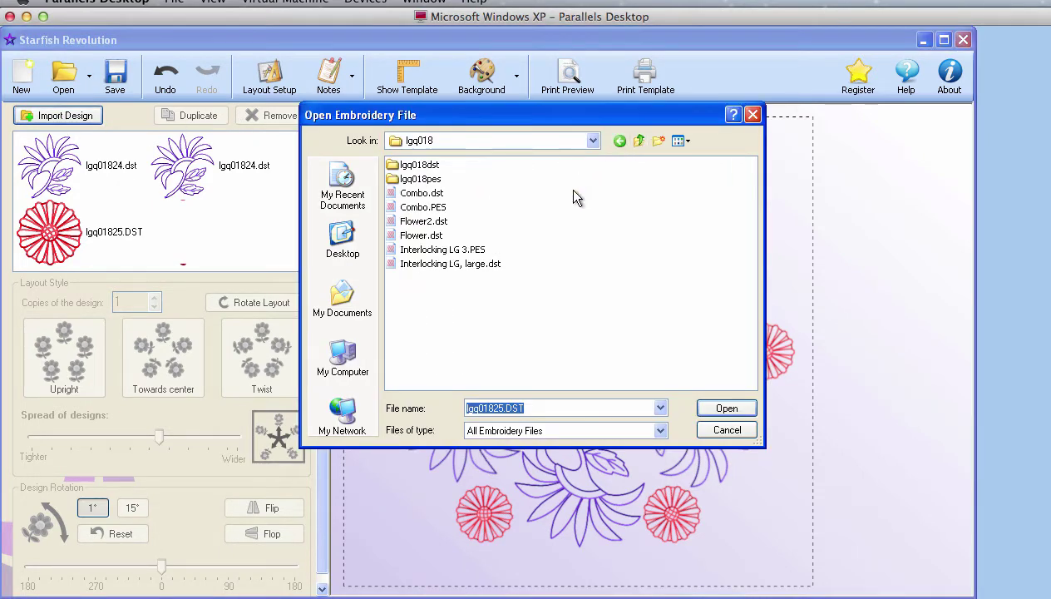
left_click(420, 235)
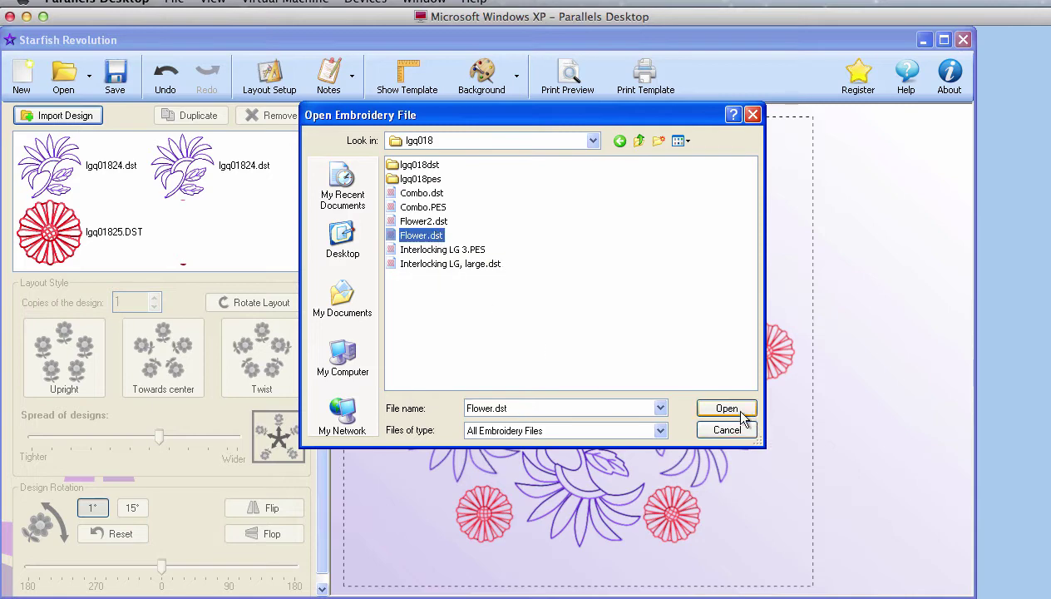
left_click(726, 409)
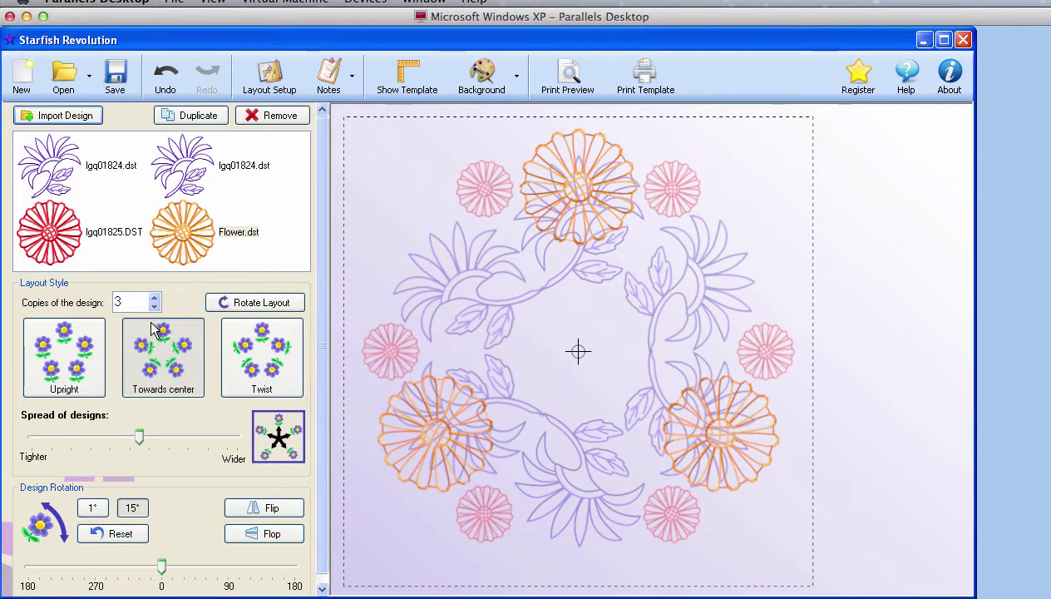
Set Flower.dst to 1 copy so that it sits at the layout's center.
double_click(126, 301)
type("1")
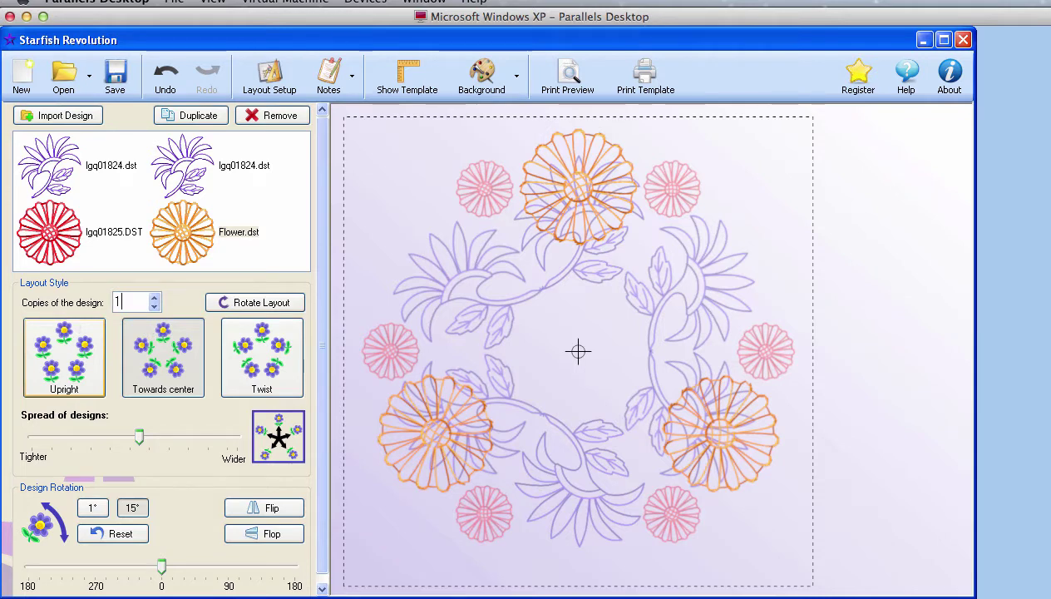
key("Tab")
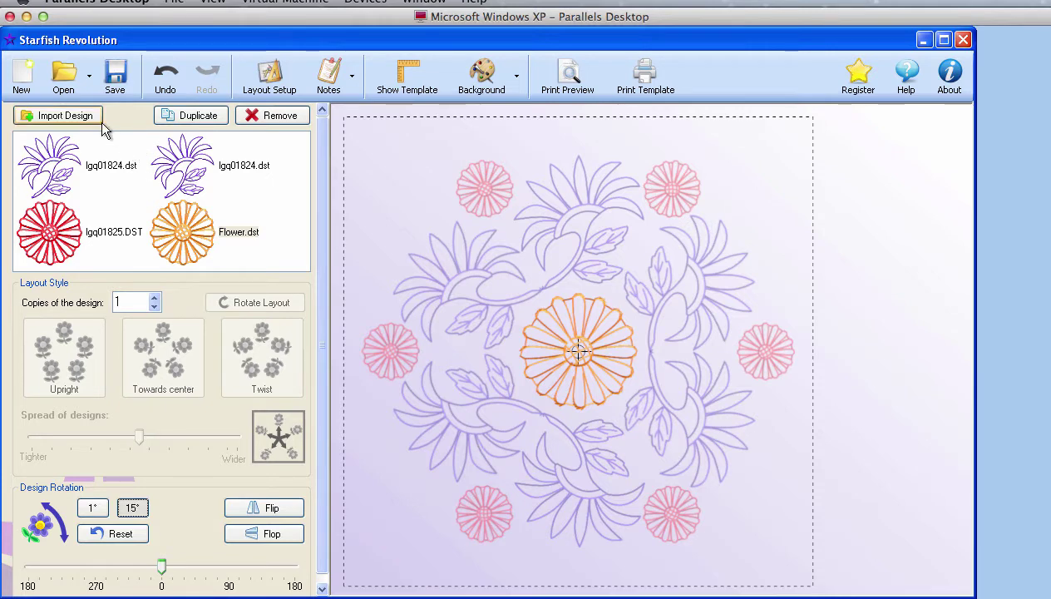
Save the layout as Asters in the lgq018 folder.
left_click(116, 75)
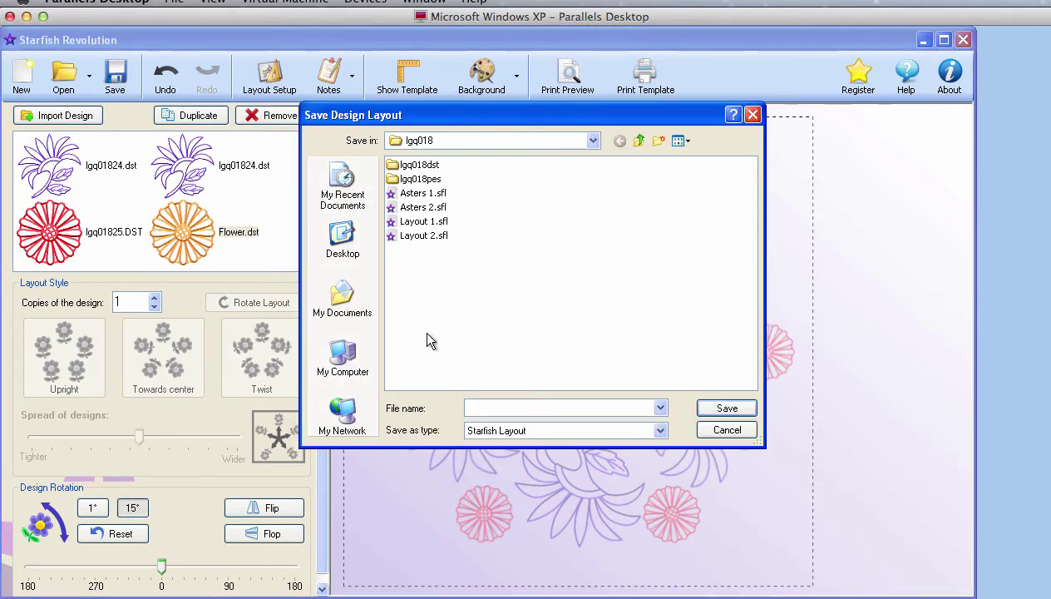
type("Aster")
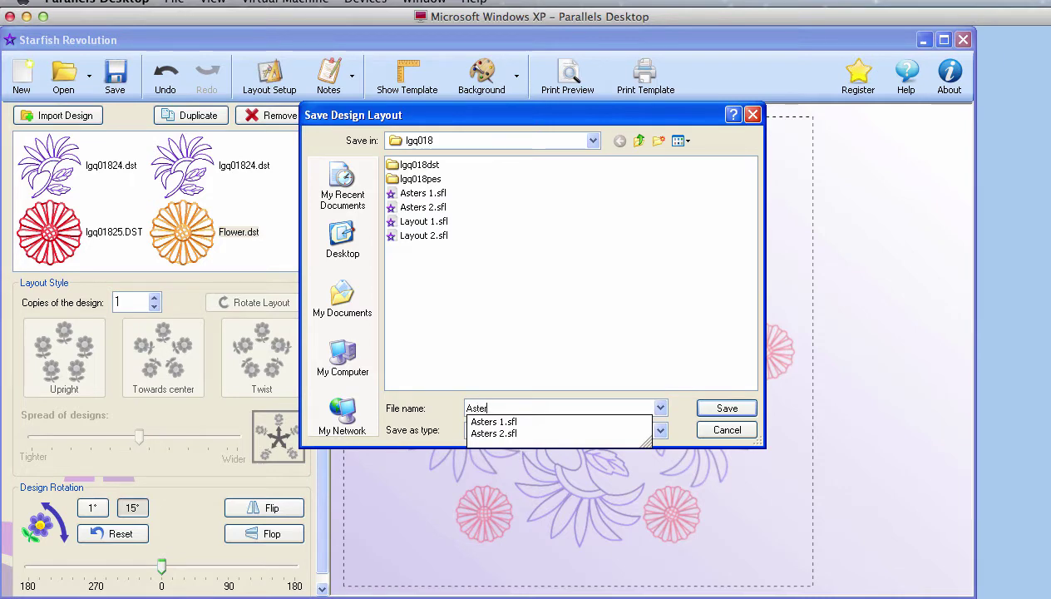
type("s")
key("Return")
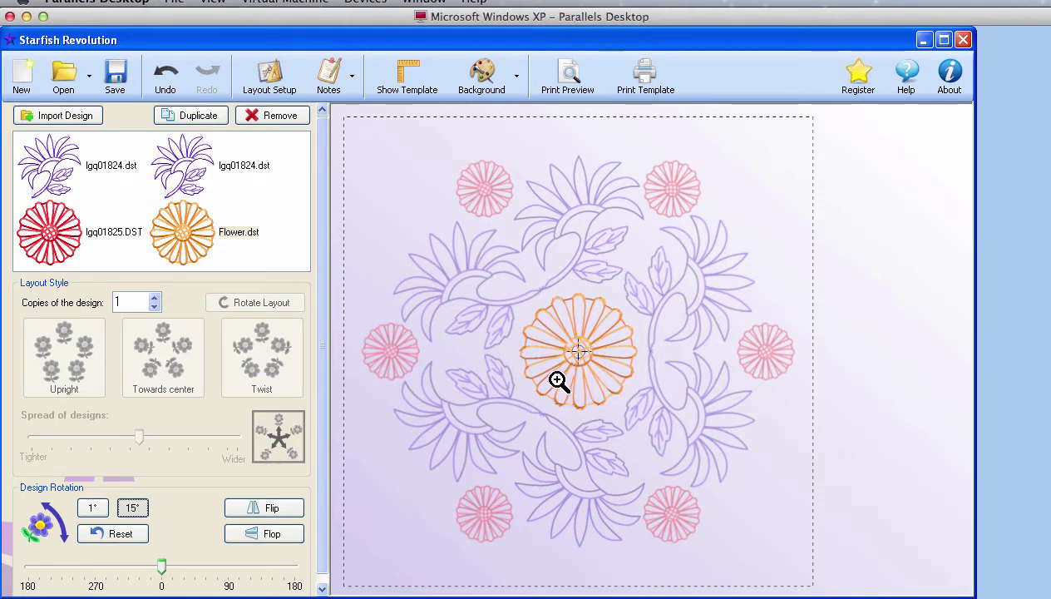
Remove the large center flower Flower.dst and import the monogram design Interlocking LG, large.dst in its place.
left_click(175, 242)
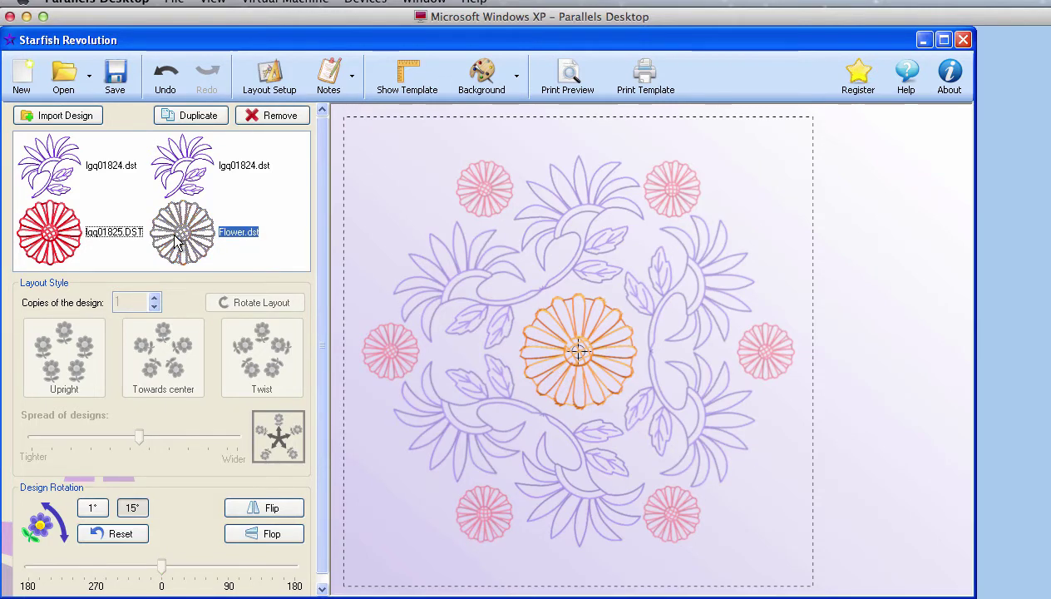
left_click(267, 117)
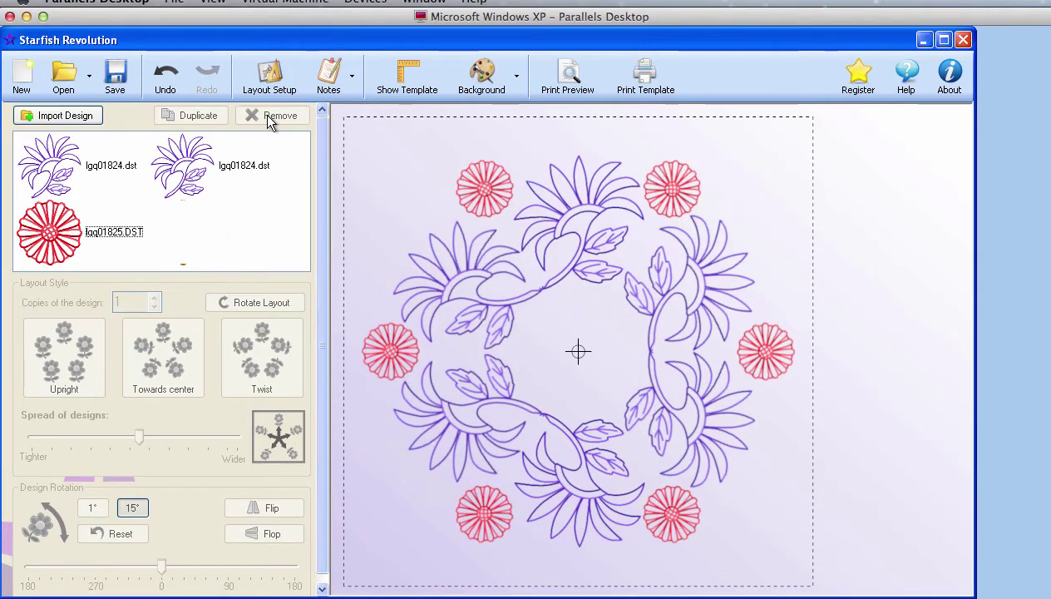
left_click(52, 117)
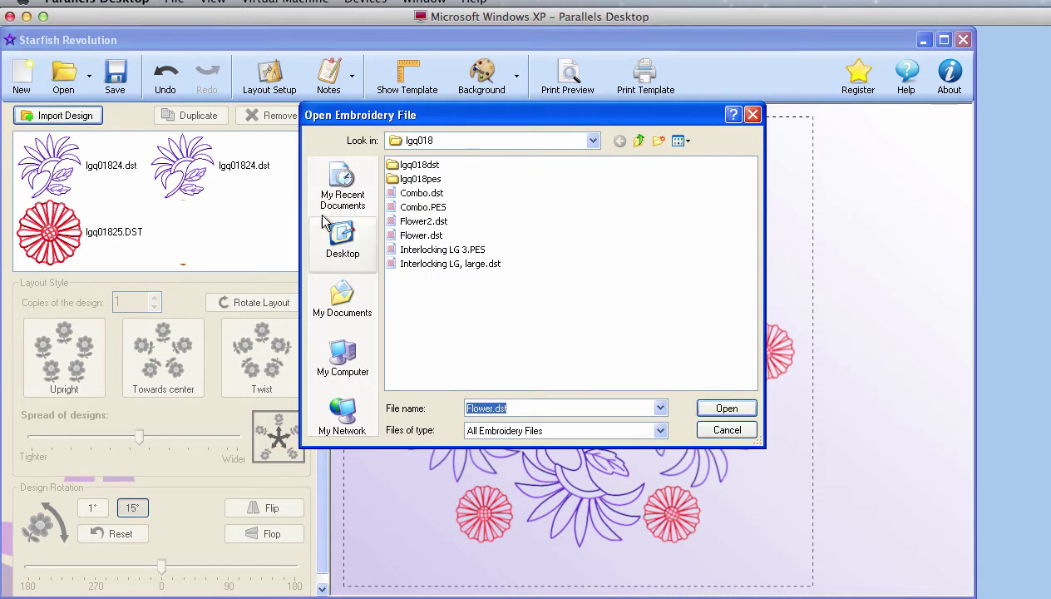
left_click(411, 264)
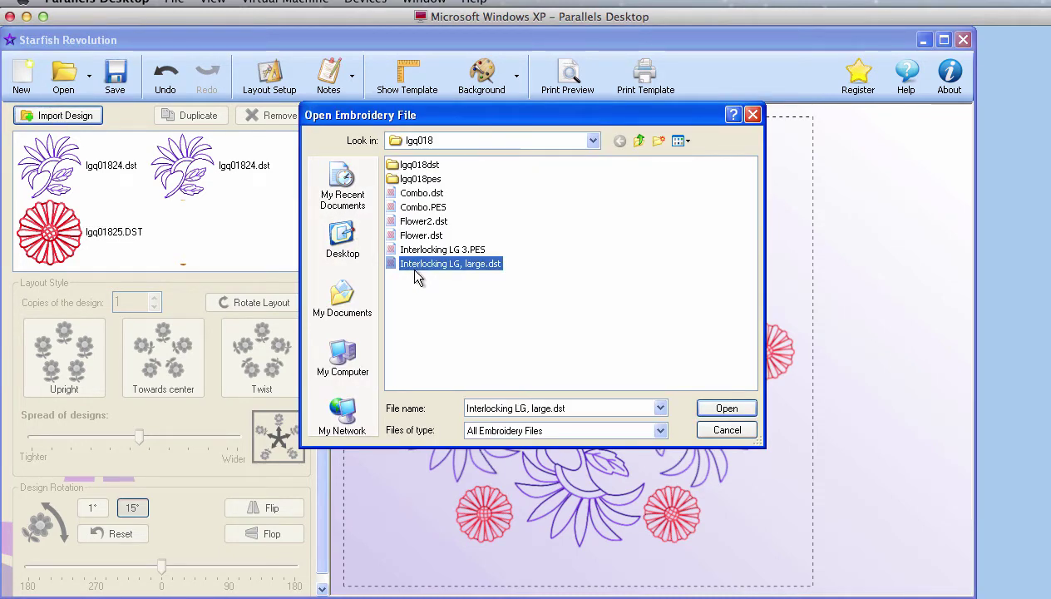
left_click(741, 408)
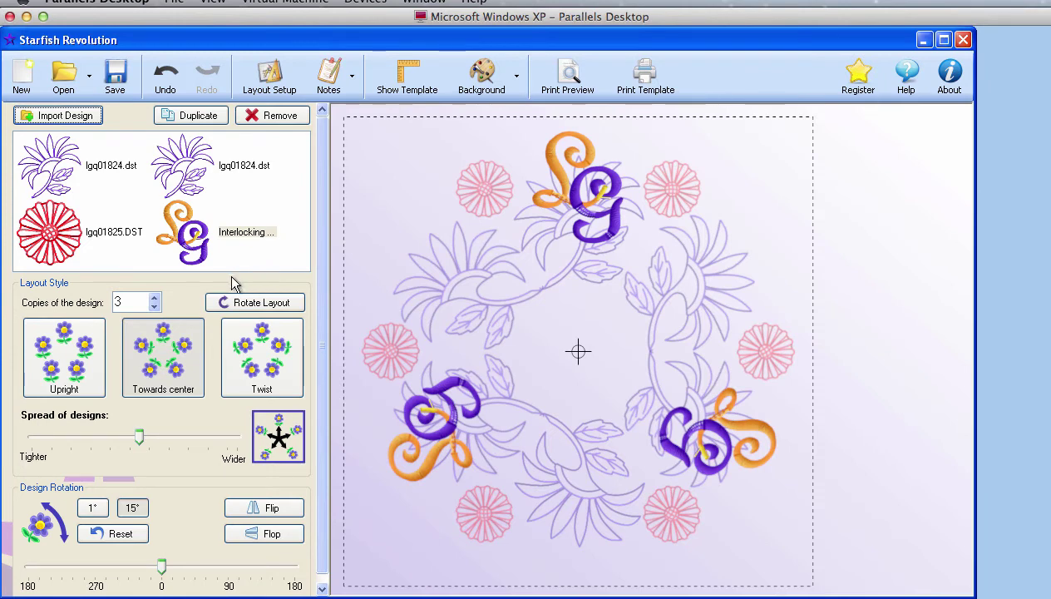
Set the interlocking LG monogram to 1 copy so that it sits at the layout's center.
left_click(154, 307)
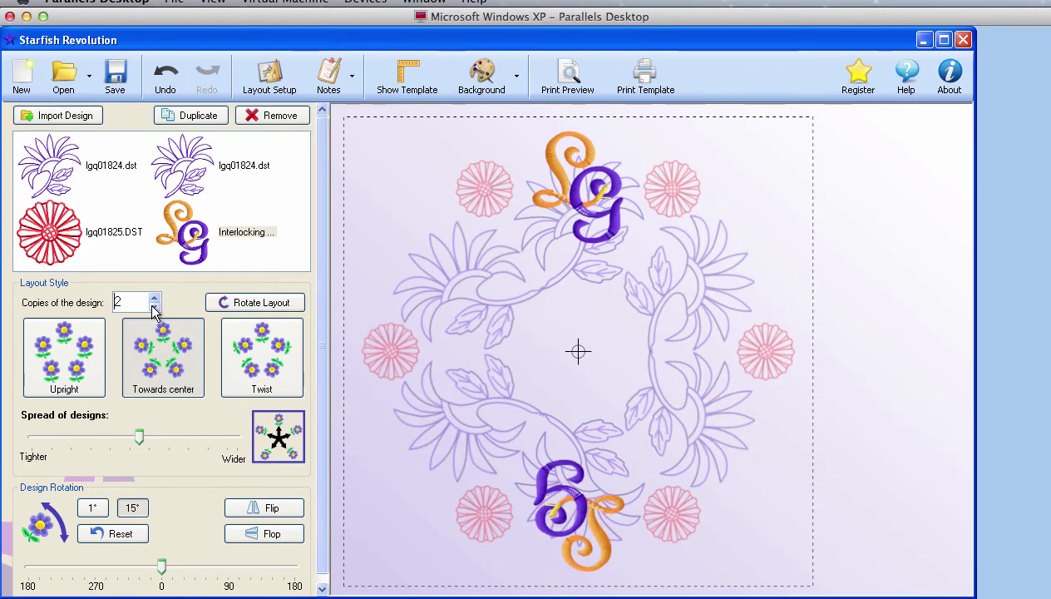
left_click(154, 307)
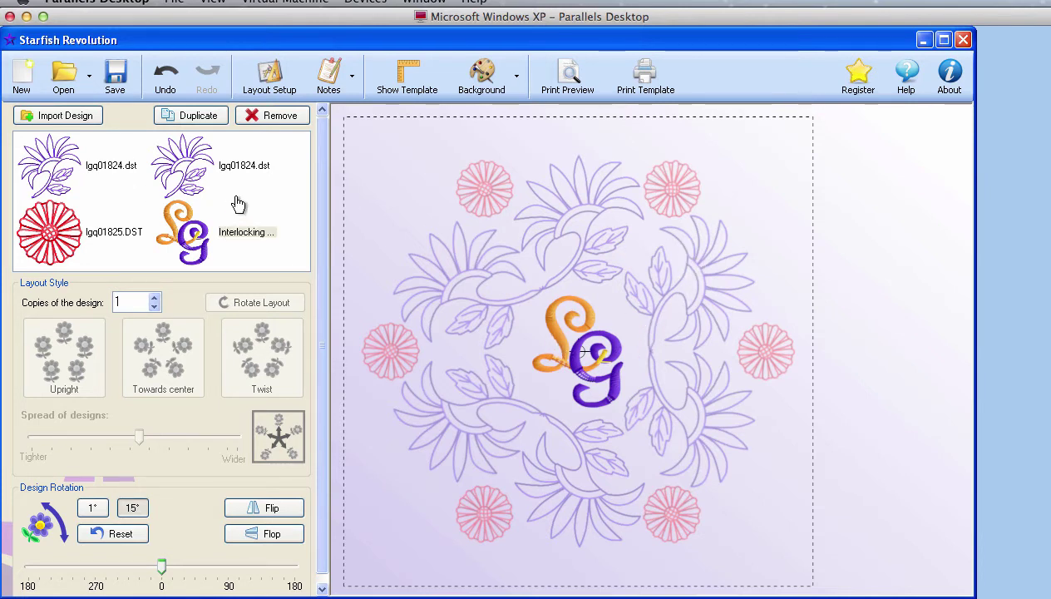
Inspect the outer flower area and the central monogram's stitching up close, returning to the full layout view.
left_click(383, 195)
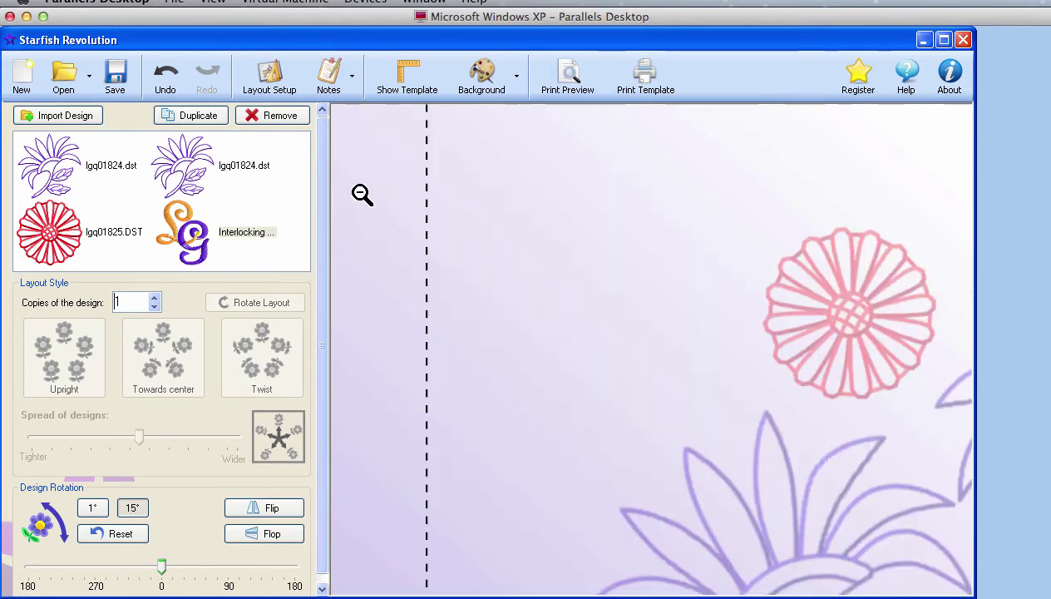
left_click(386, 188)
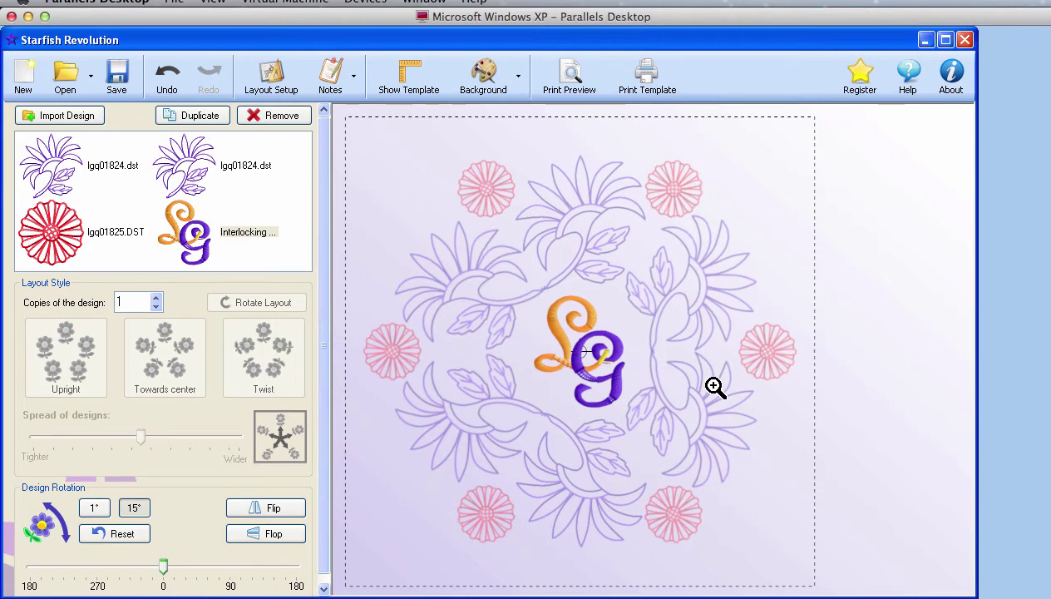
left_click(582, 353)
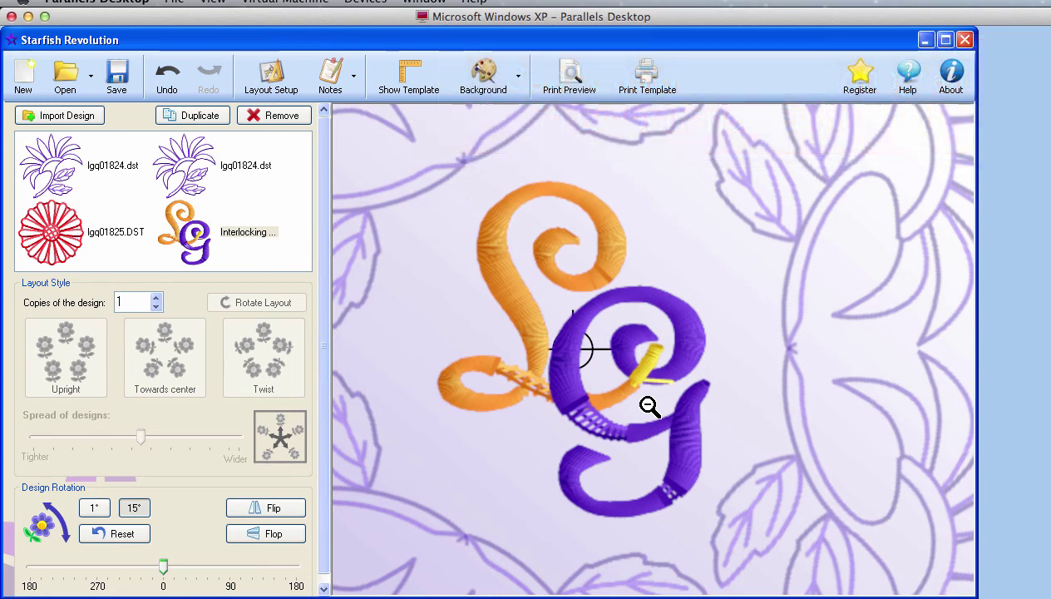
left_click(650, 405)
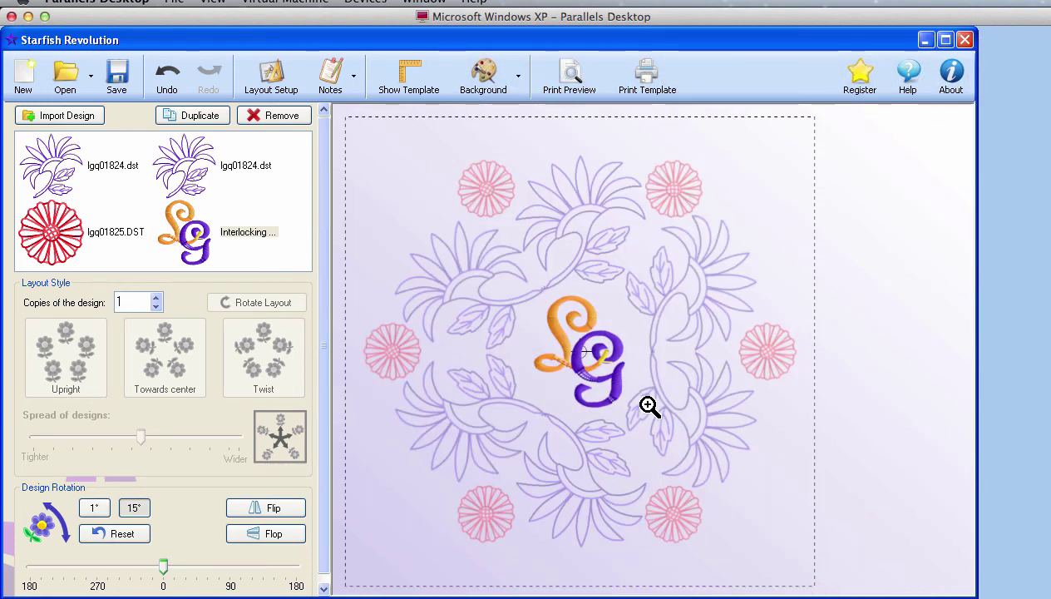